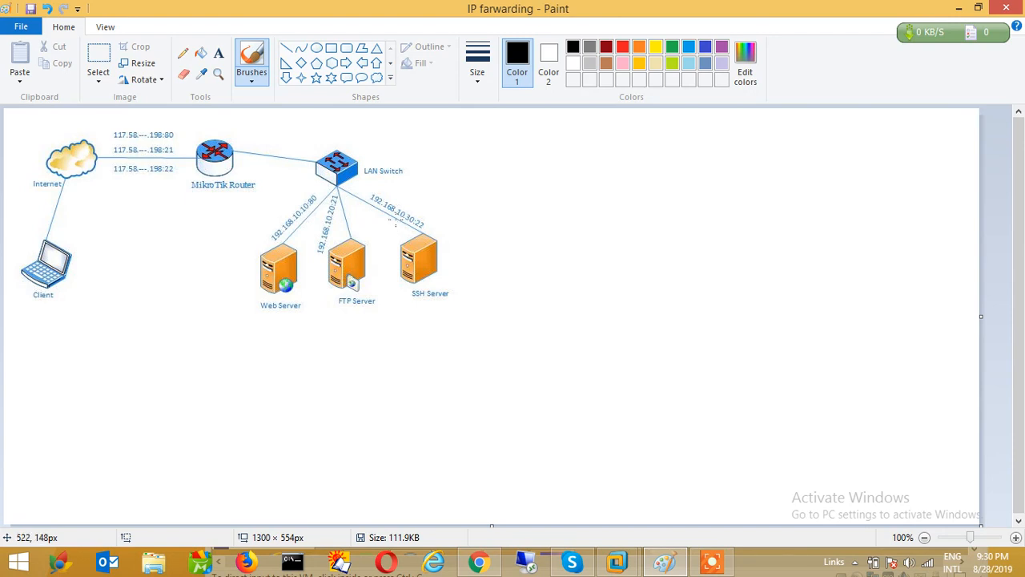
Step: Minimize the network diagram and look over the Mikrotik and Windows 8 x64 virtual machines in VMware Workstation
left_click(956, 9)
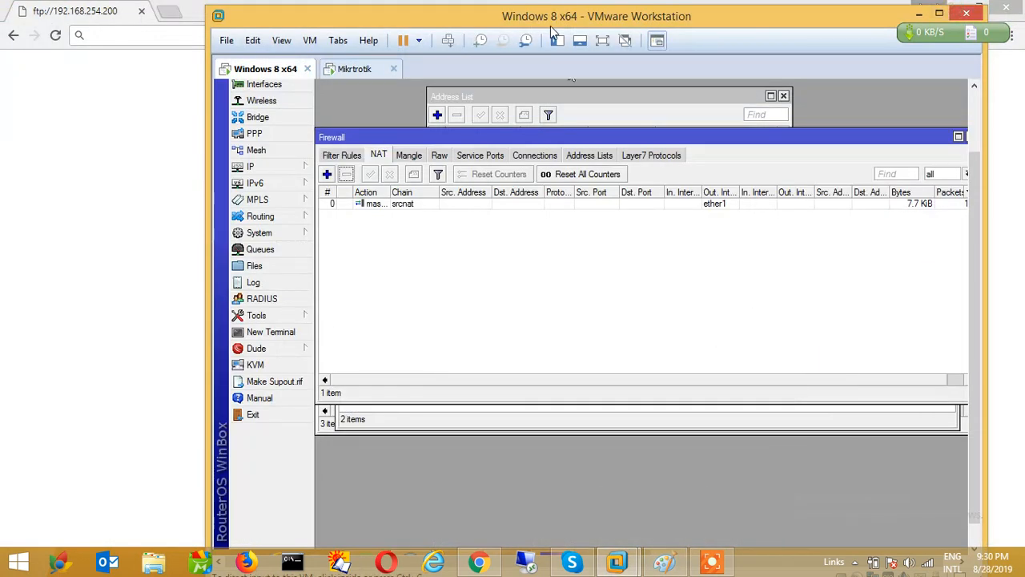
left_click(360, 70)
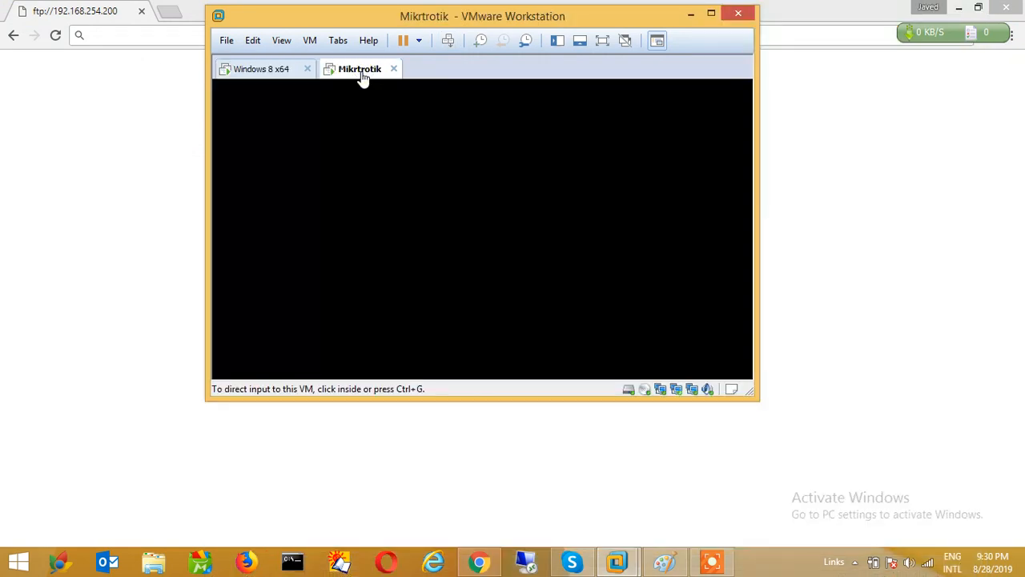
left_click(263, 74)
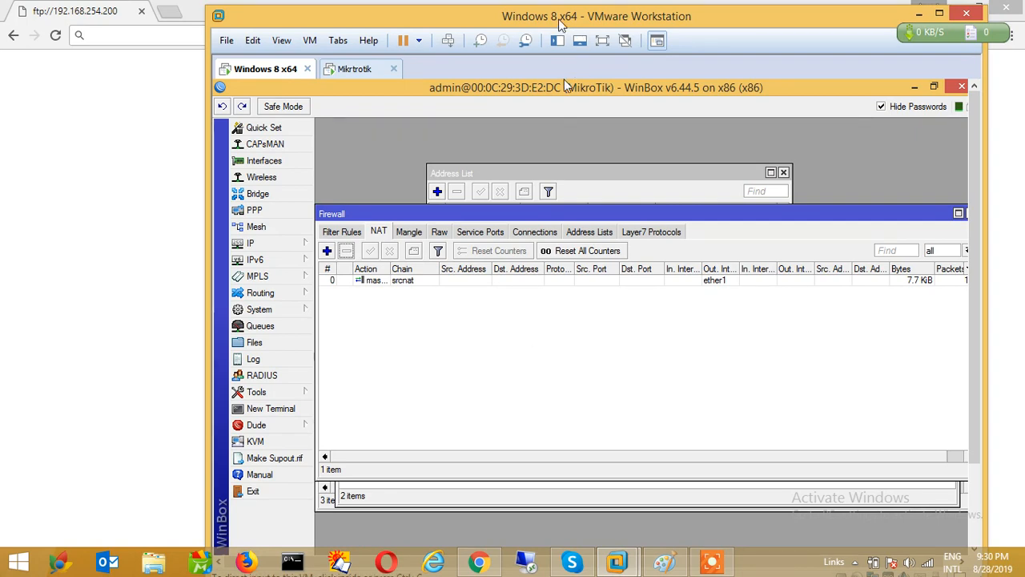
left_click_drag(559, 25, 537, 20)
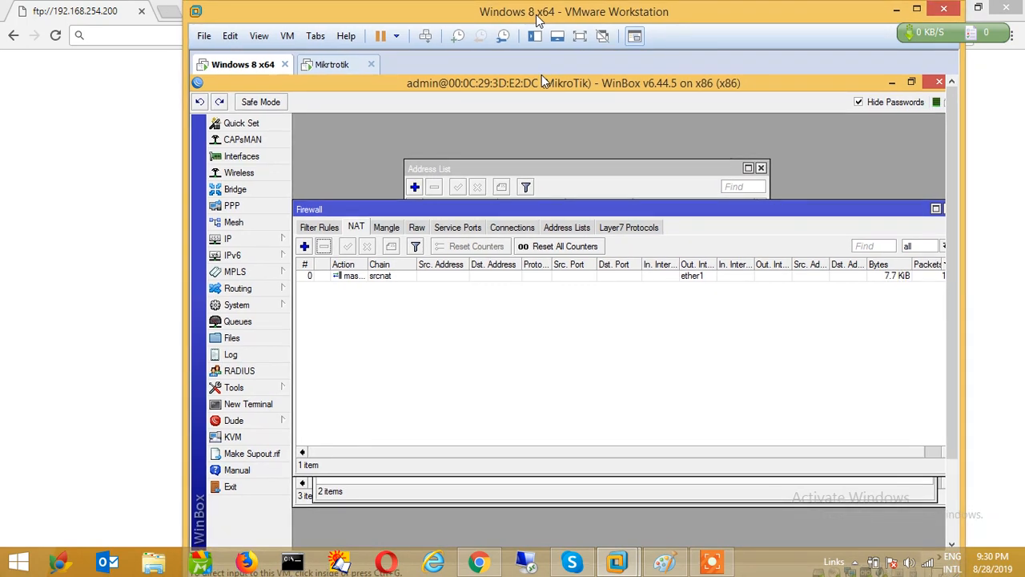
left_click_drag(538, 17, 545, 16)
left_click(276, 80)
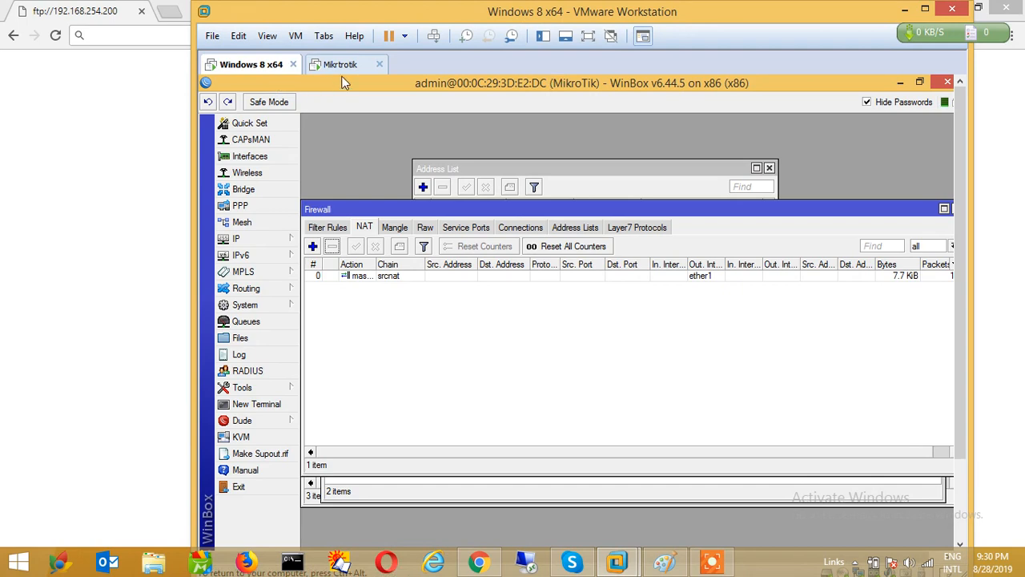
key("ctrl+alt")
left_click(340, 65)
left_click(255, 67)
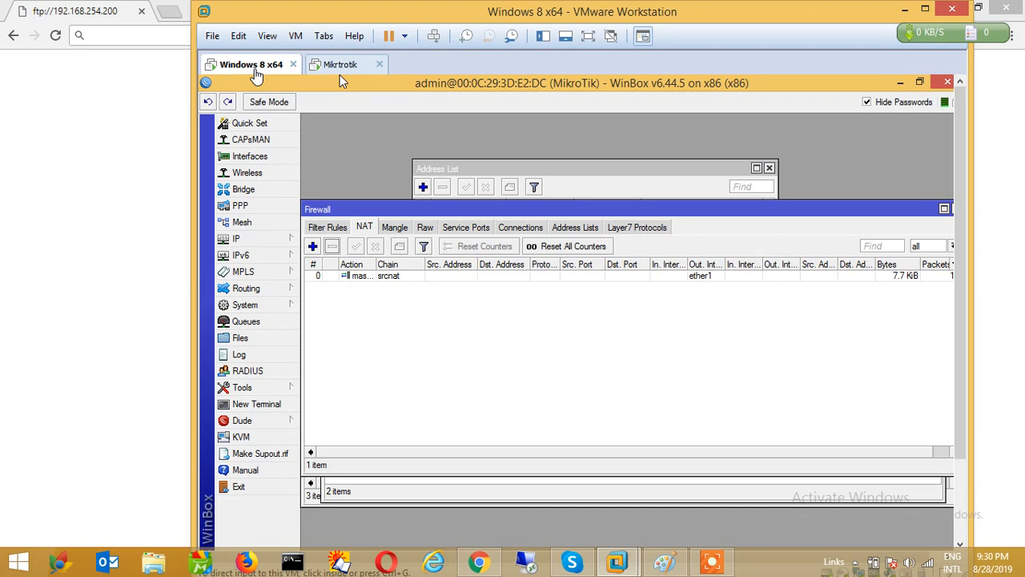
left_click(340, 76)
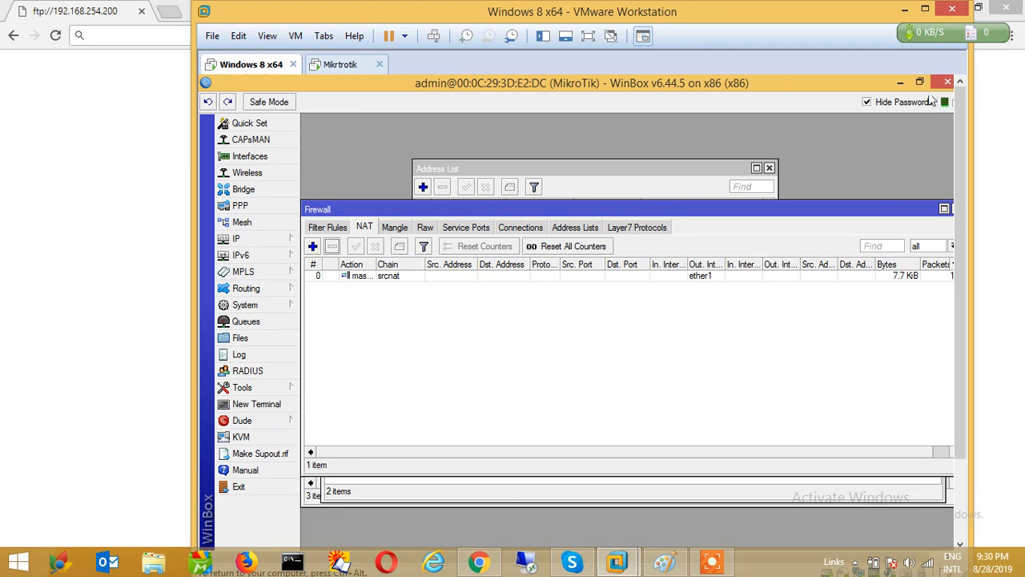
Step: Minimize WinBox in the Windows 8 x64 machine and view the continuous ping to 192.168.20.253 and the Mikrotik console
left_click(901, 84)
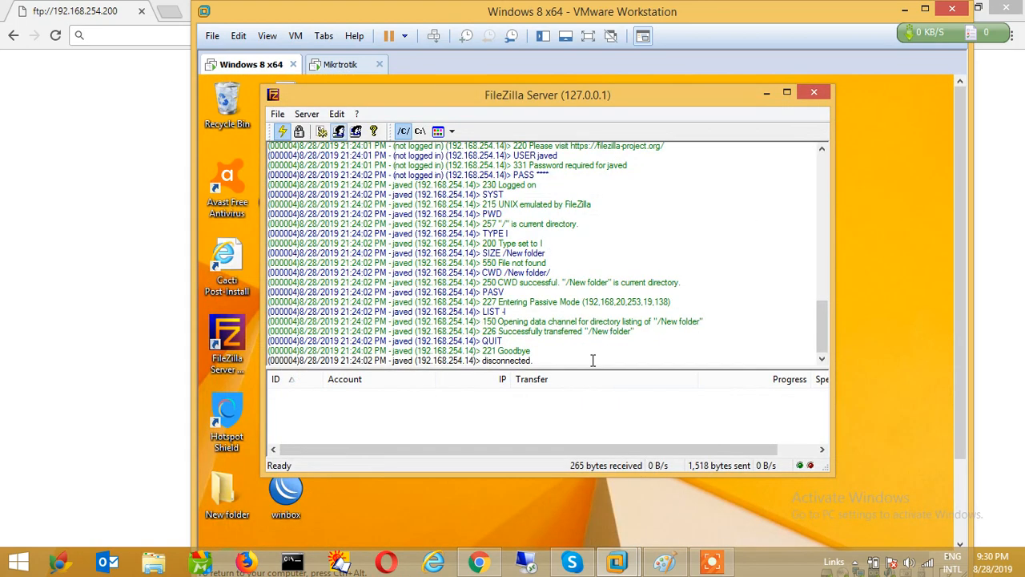
left_click_drag(960, 268, 965, 360)
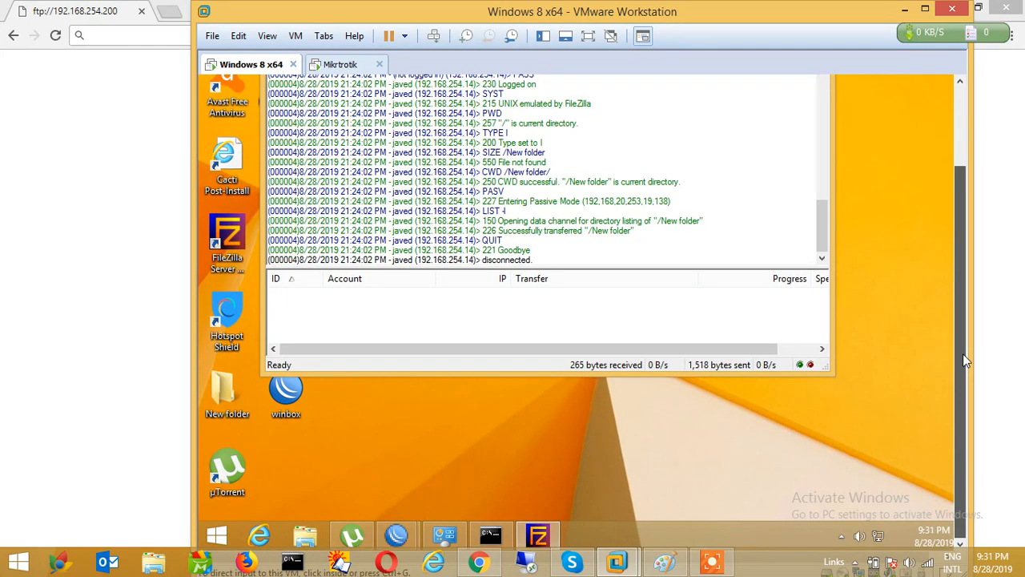
mouse_move(966, 361)
left_mouse_down()
mouse_move(963, 282)
mouse_move(965, 357)
left_mouse_up()
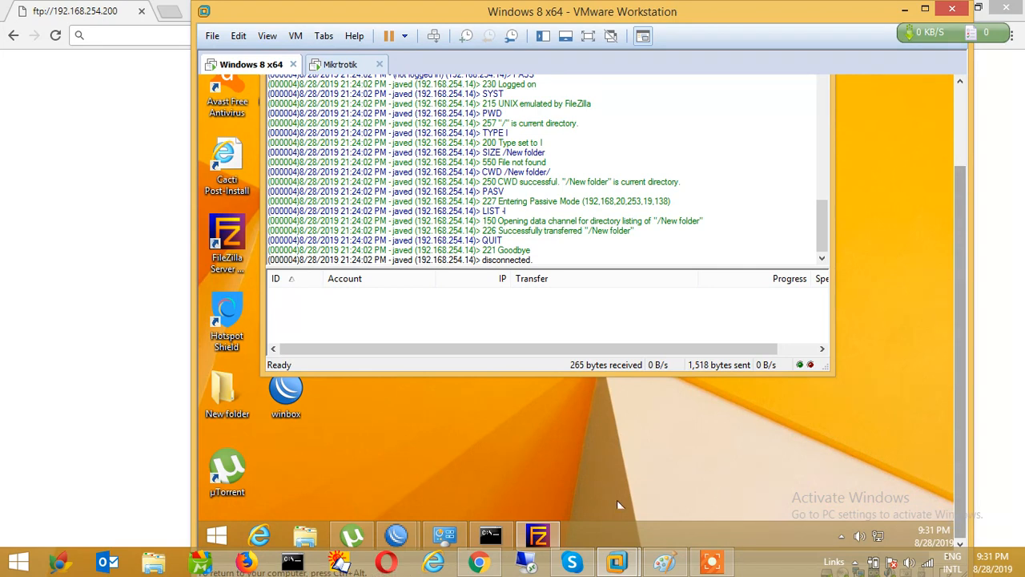
left_click(490, 534)
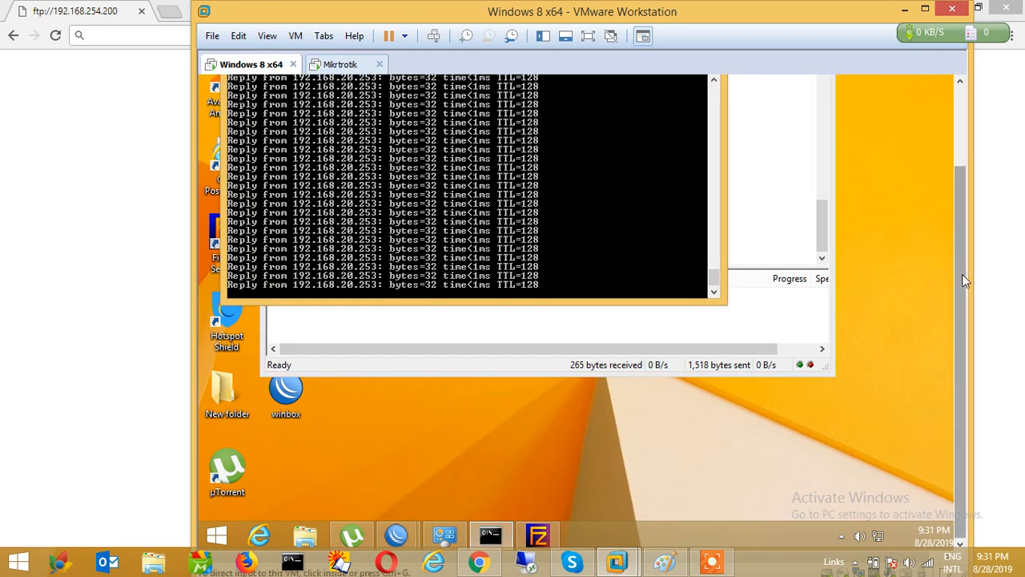
left_click_drag(962, 274, 962, 193)
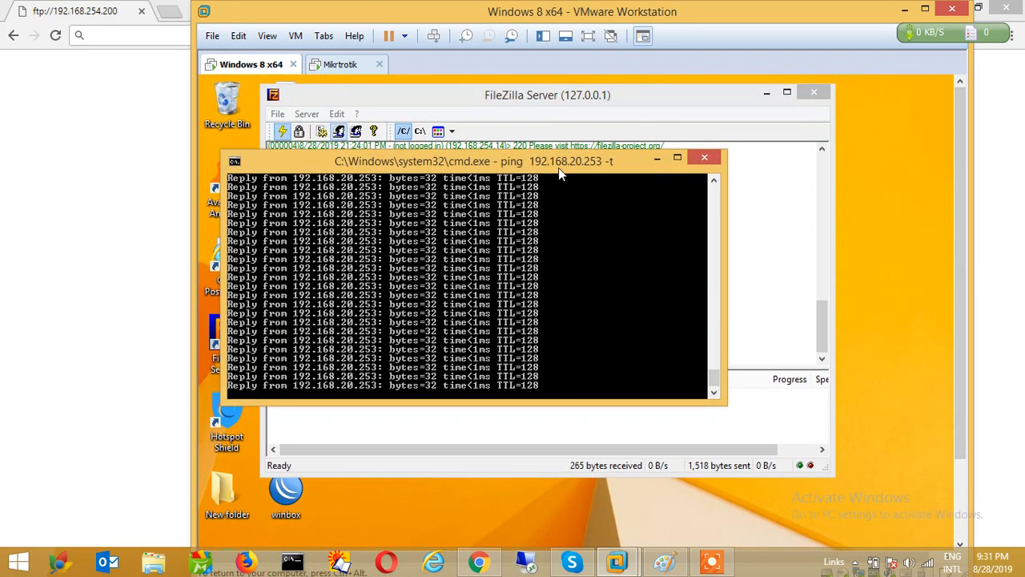
left_click(340, 65)
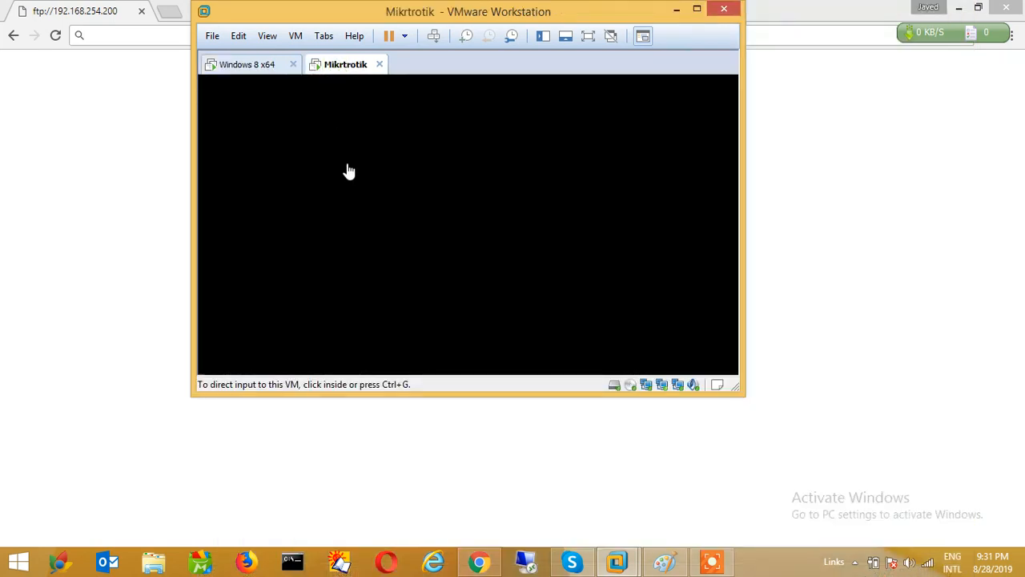
left_click(260, 65)
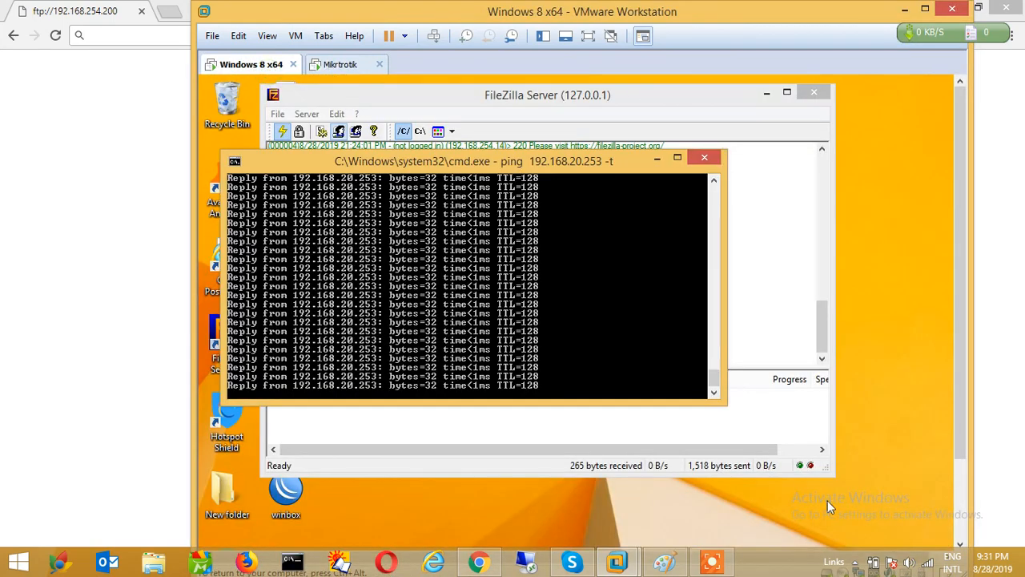
Step: Restore the WinBox firewall session and inspect the ether2 entry in the router's IP address list without changing it
left_click_drag(963, 334, 962, 429)
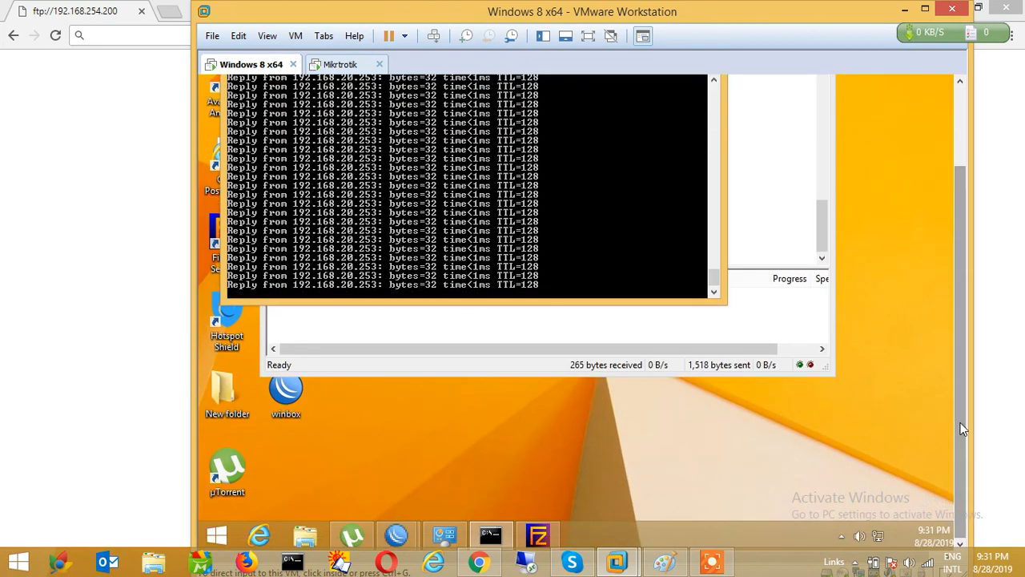
mouse_move(396, 535)
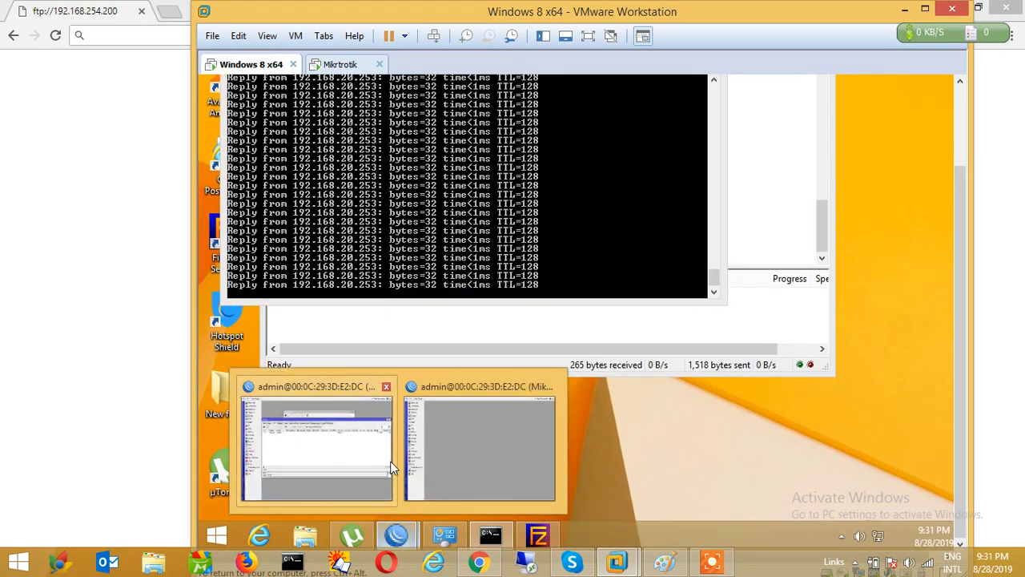
left_click(354, 459)
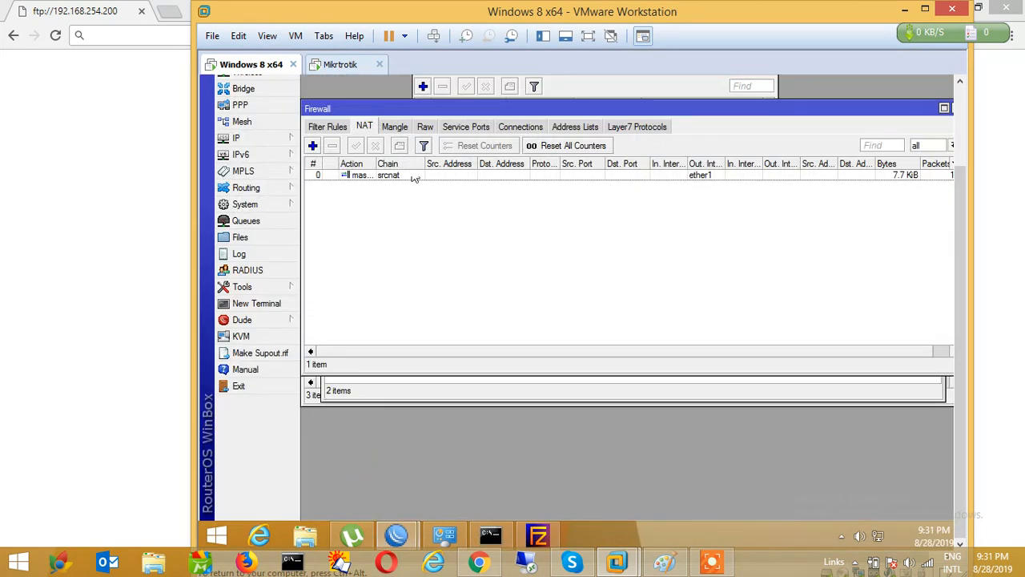
left_click(285, 140)
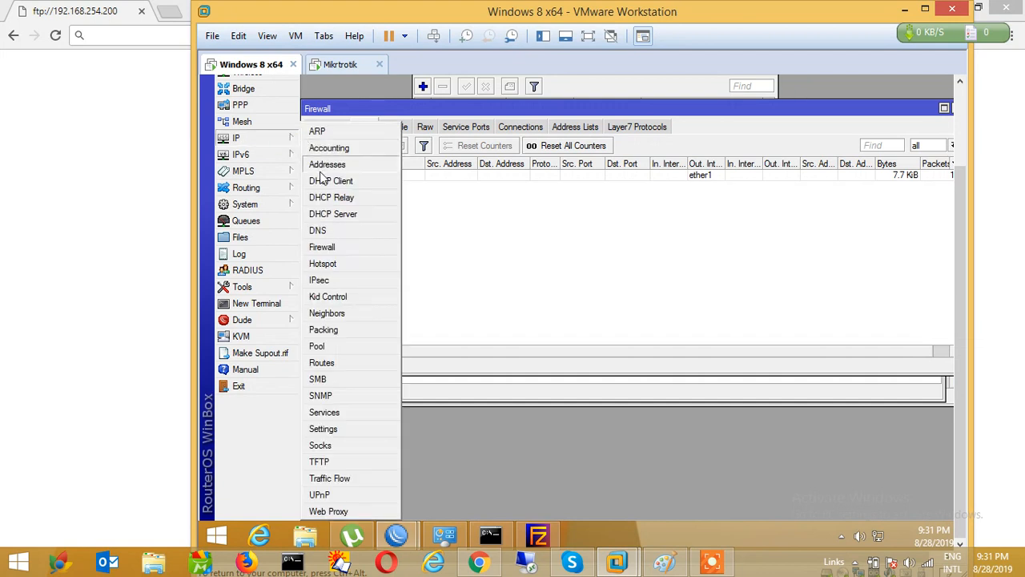
left_click(325, 165)
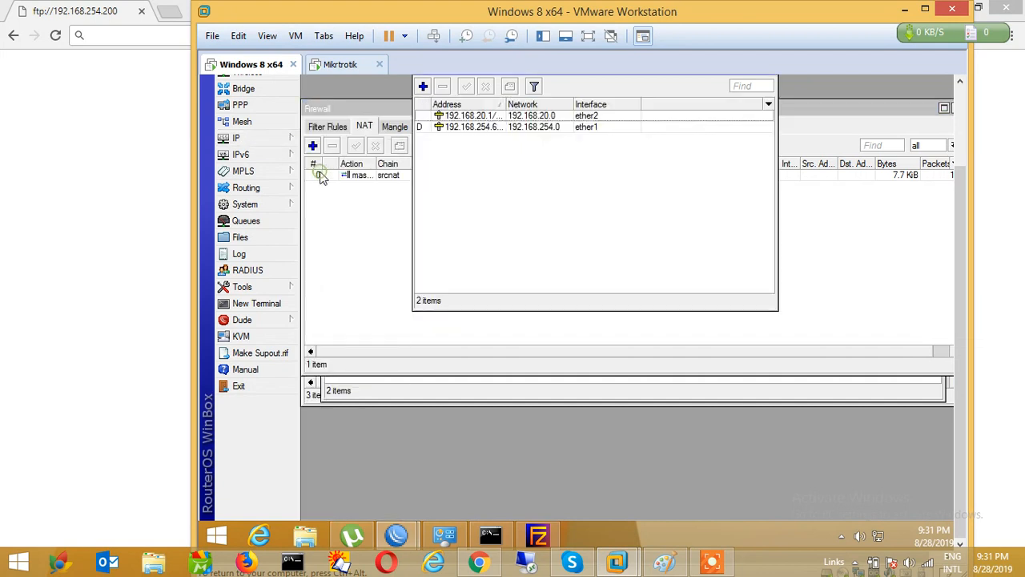
double_click(499, 117)
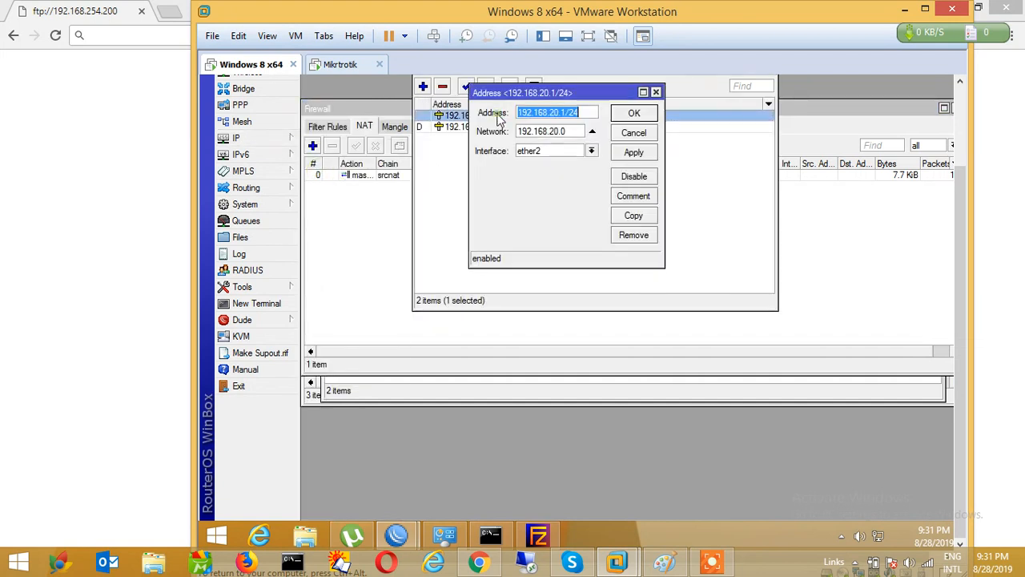
left_click(633, 132)
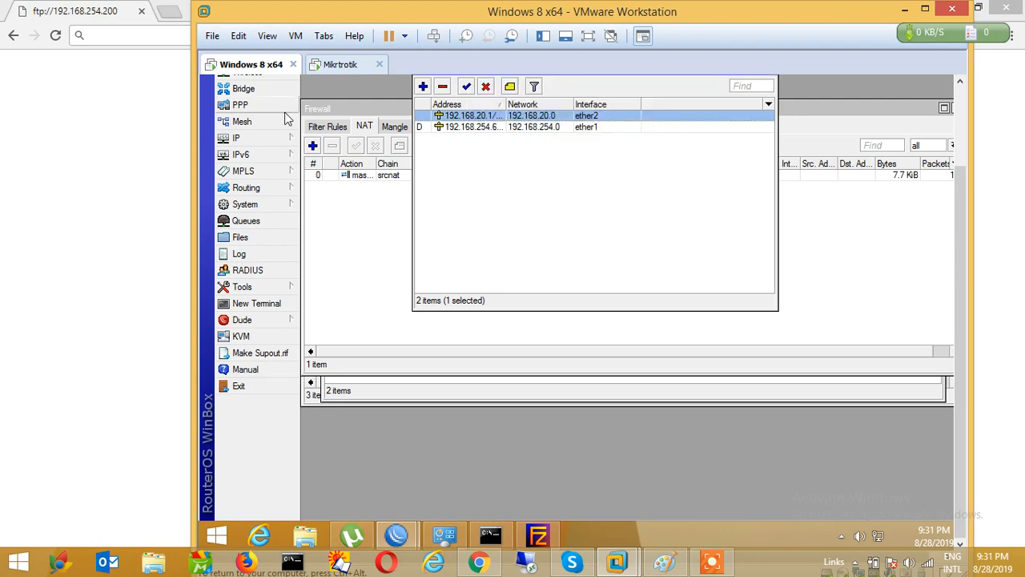
Step: Open the router's Quick Set page enlarged and examine its internet IP address and local network settings
left_click_drag(960, 234, 964, 143)
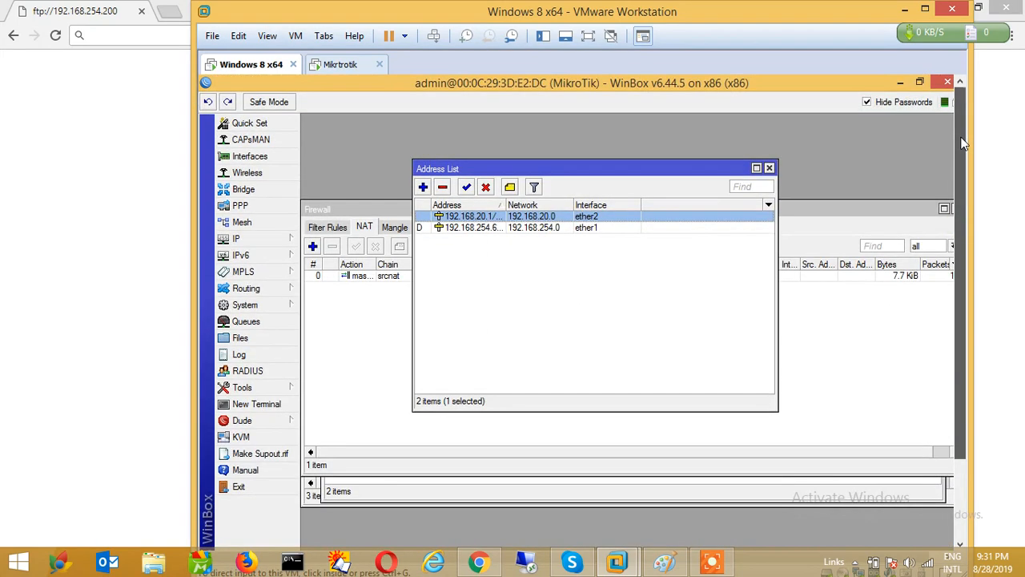
left_click(249, 124)
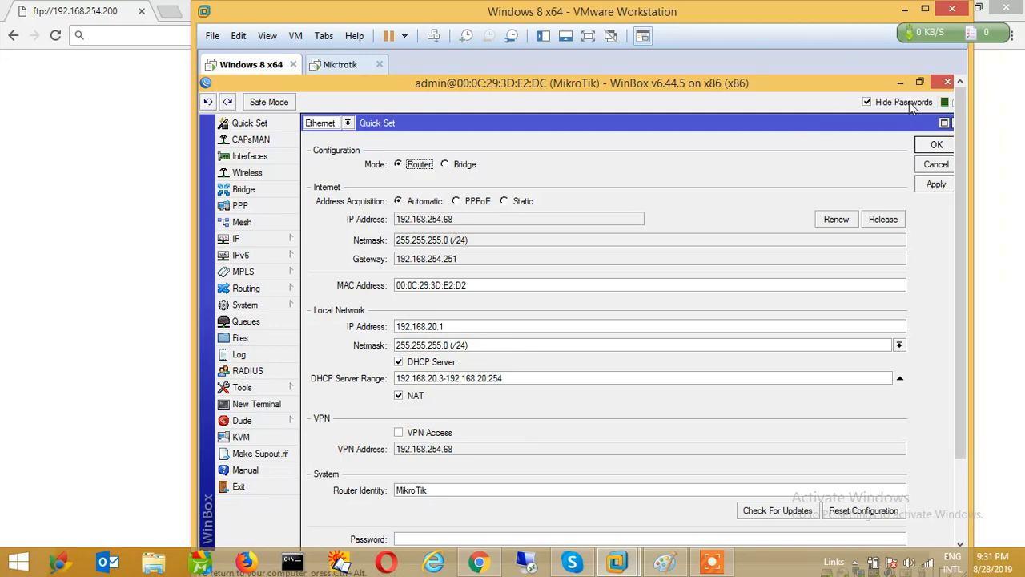
left_click(944, 124)
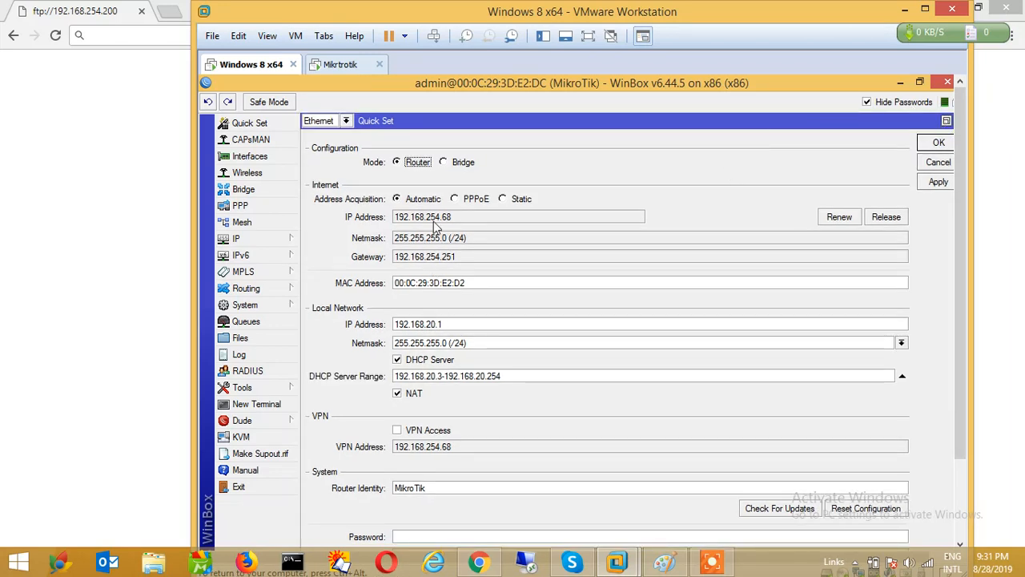
left_click_drag(452, 222, 395, 222)
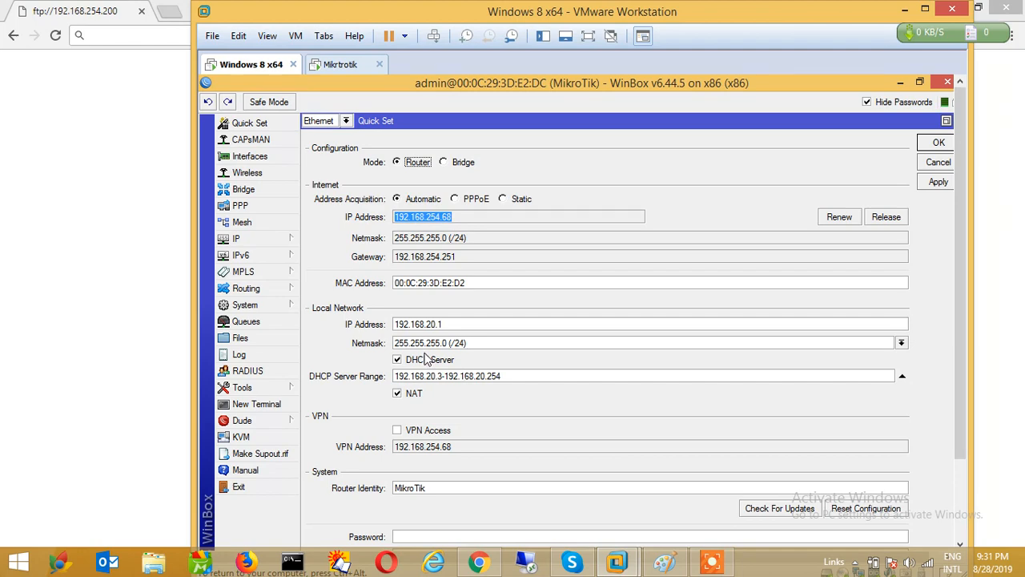
Step: Minimize WinBox, bring FileZilla Server in front of the ping window and review its user account's general settings
left_click(903, 83)
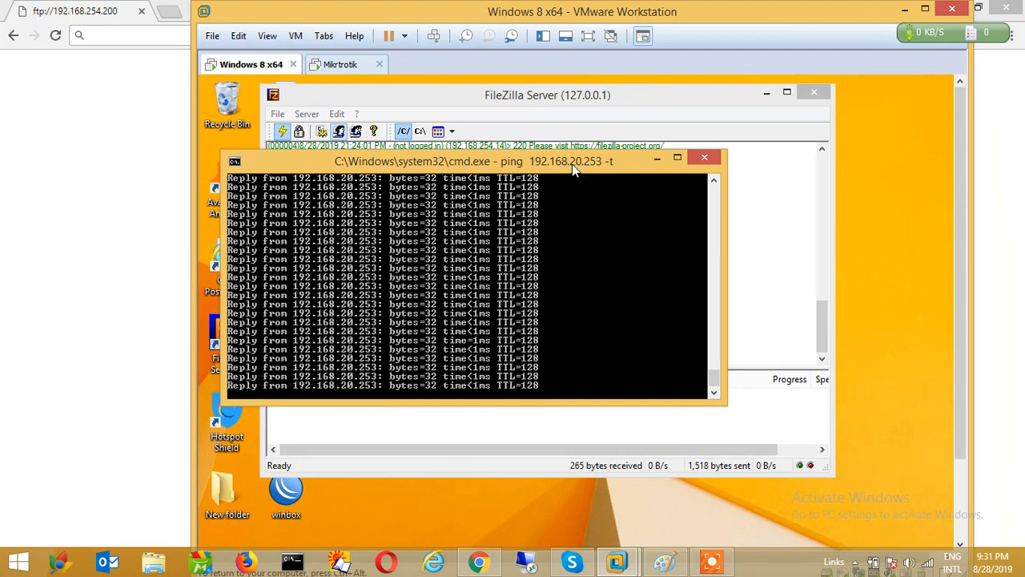
left_click_drag(578, 172, 575, 233)
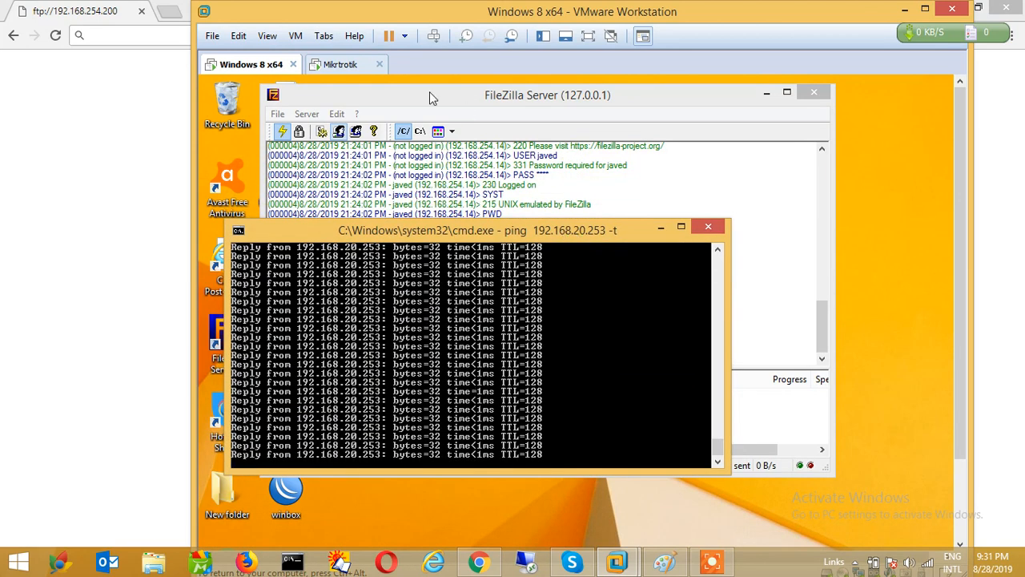
mouse_move(429, 91)
left_mouse_down()
mouse_move(405, 93)
mouse_move(431, 95)
left_mouse_up()
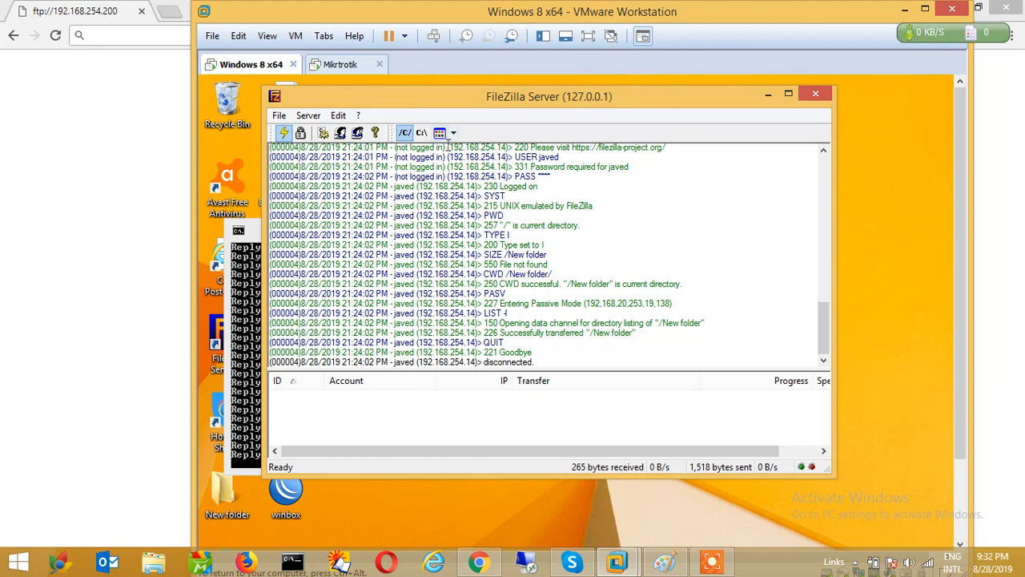
left_click(341, 132)
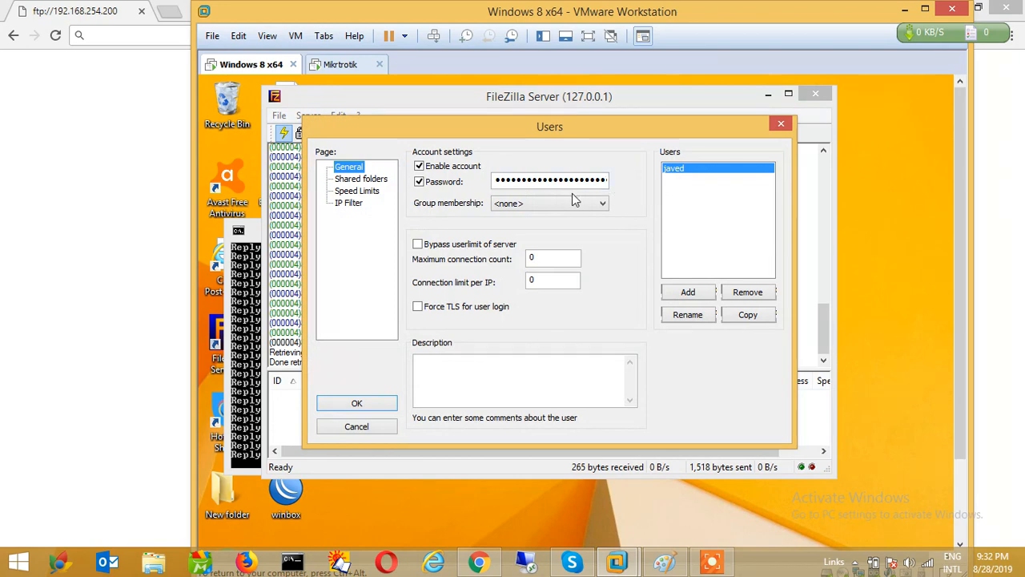
left_click(782, 126)
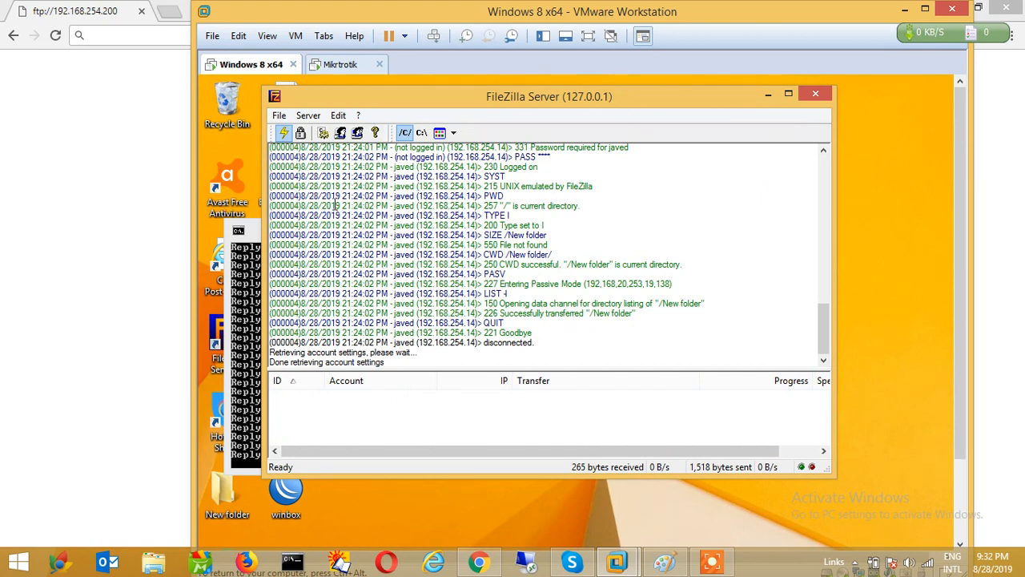
Step: Review FileZilla Server's listening port and passive mode custom port range, closing the options without changes
left_click(339, 116)
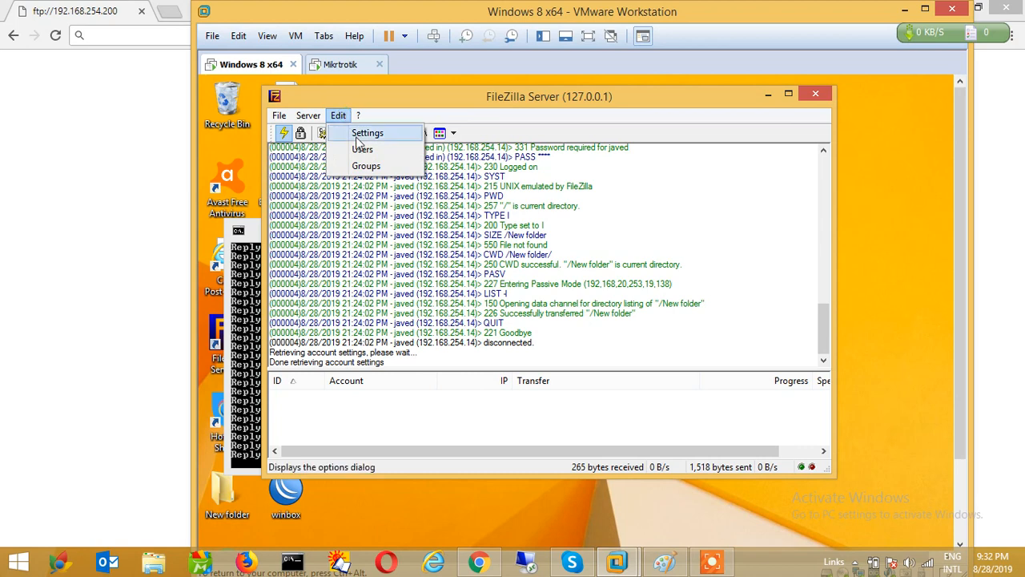
left_click(362, 134)
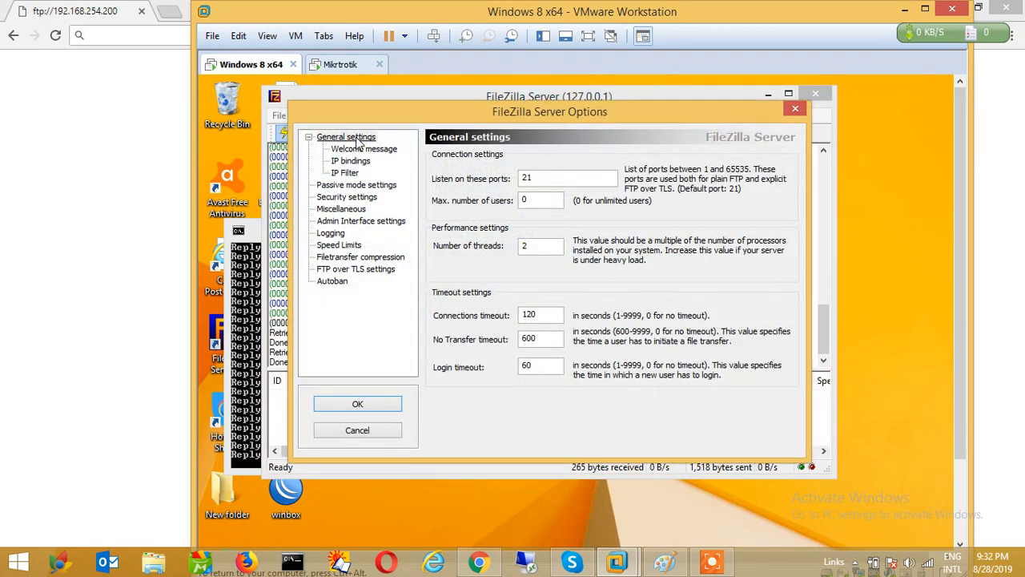
left_click(381, 186)
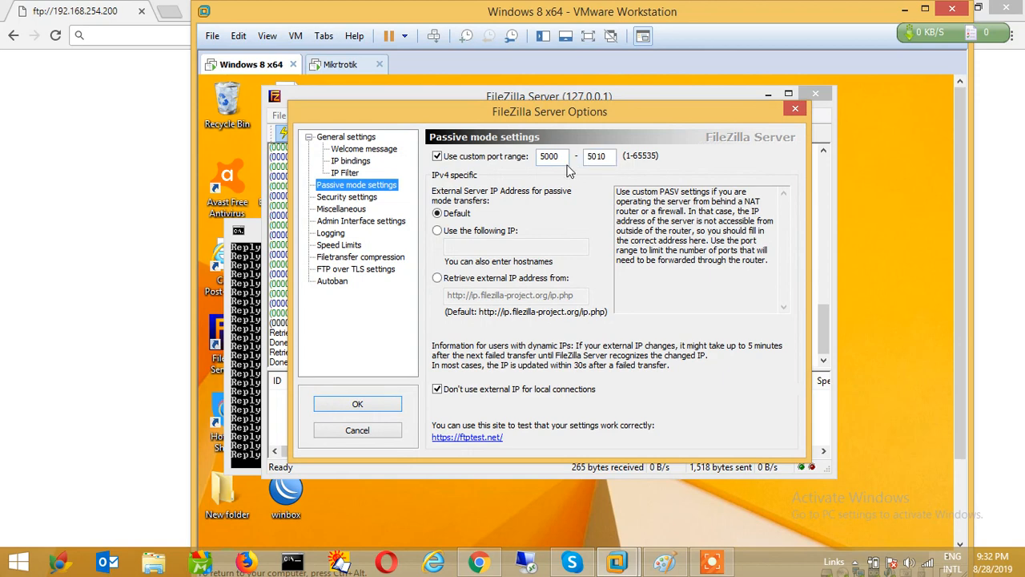
left_click(796, 109)
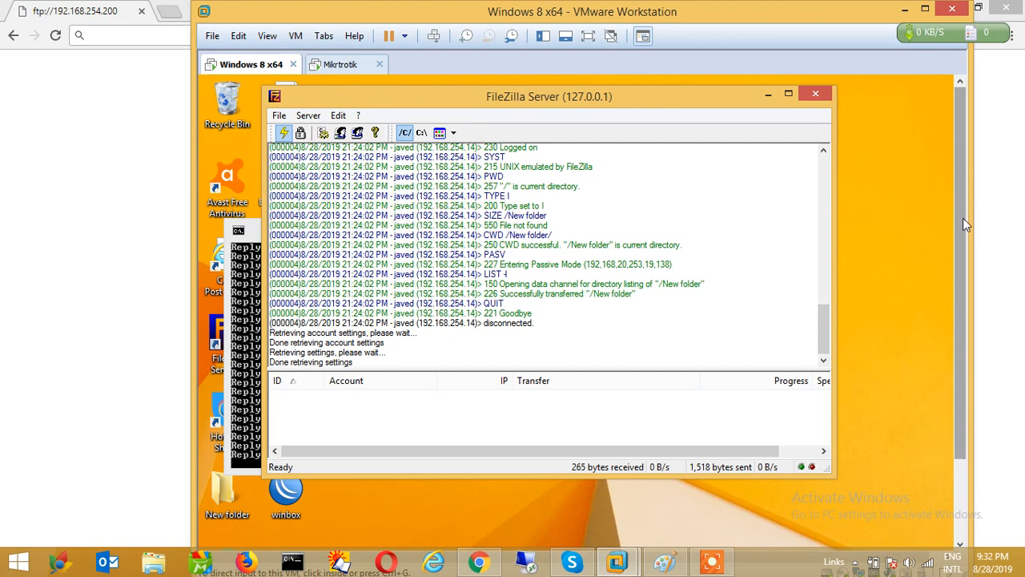
left_click_drag(963, 217, 962, 312)
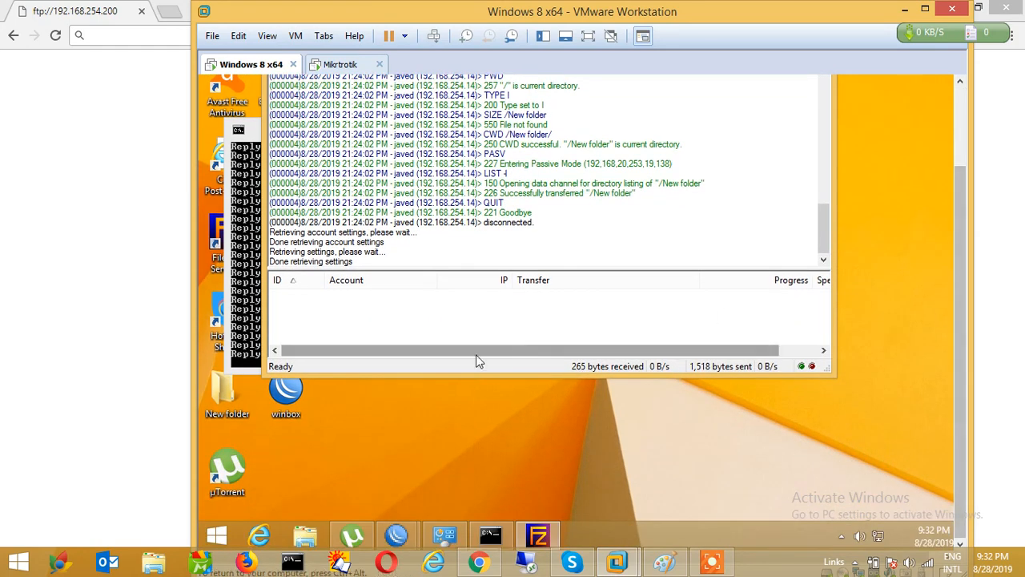
Step: Switch to the WinBox session, close the Quick Set page, and bring the firewall's NAT rule list in front, moved higher
mouse_move(397, 535)
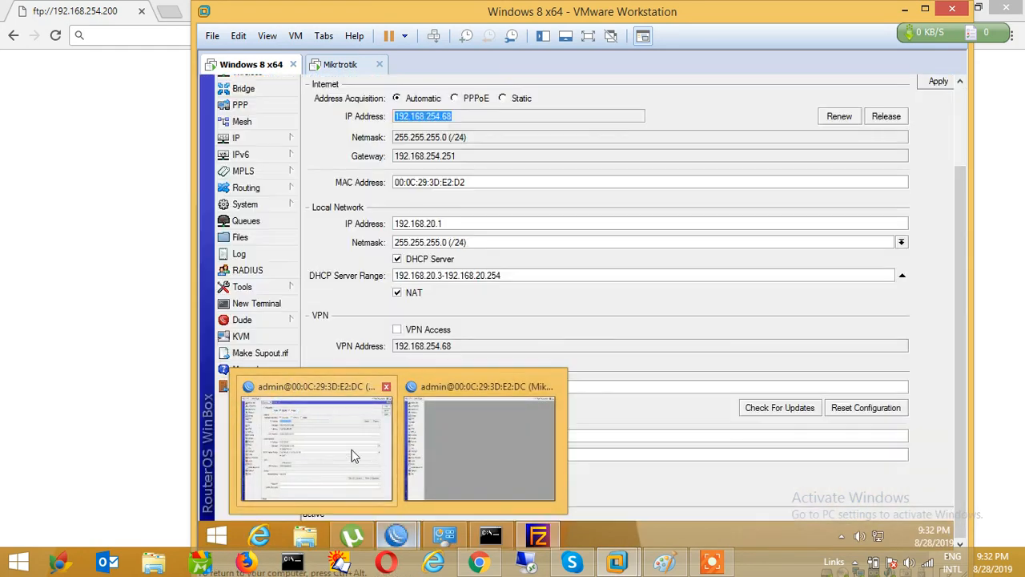
left_click(351, 454)
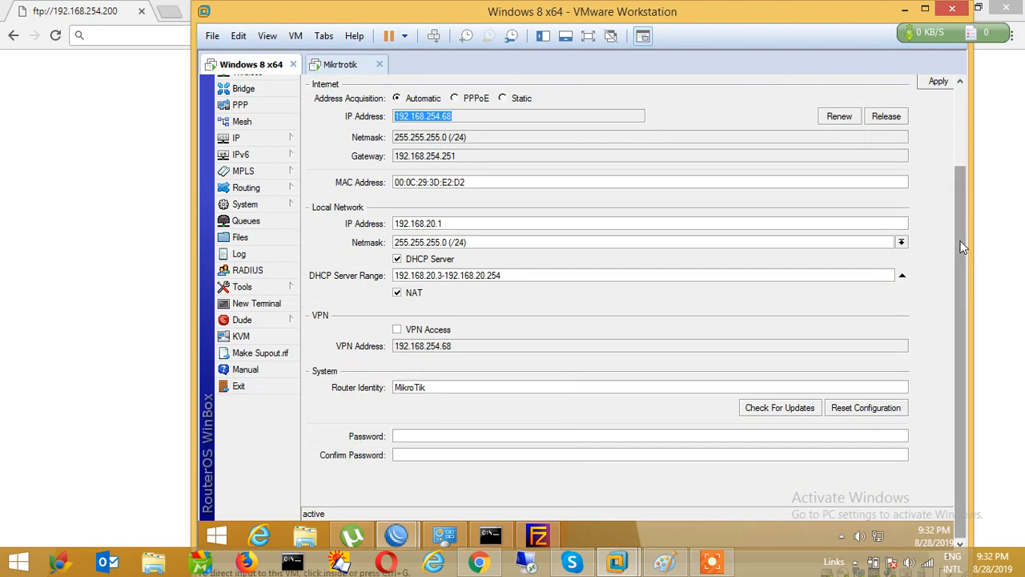
left_click_drag(961, 247, 956, 143)
left_click(932, 145)
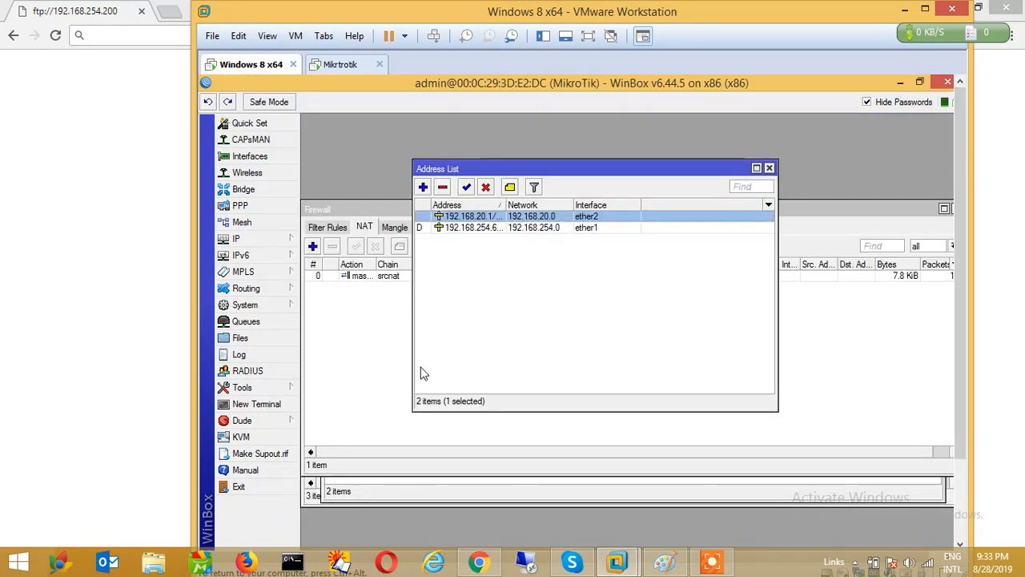
left_click(363, 364)
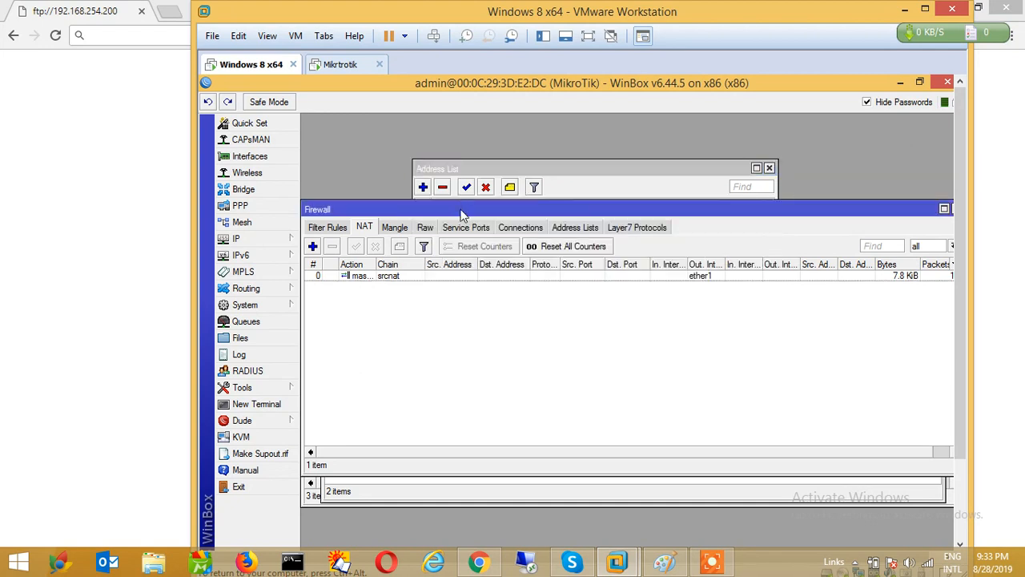
left_click_drag(461, 209, 469, 146)
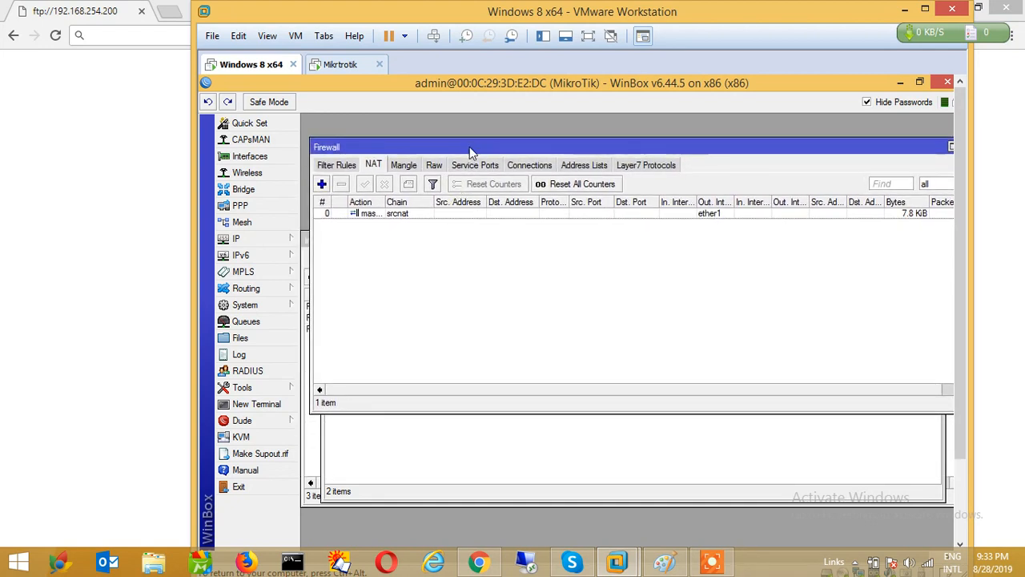
left_click(371, 164)
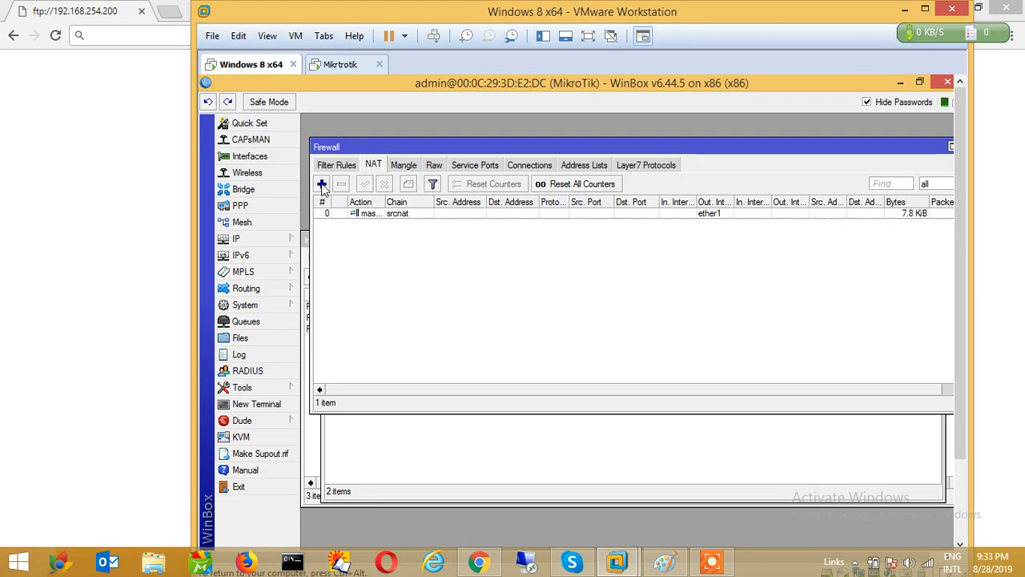
Step: Create a new NAT rule with chain dstnat and destination address 192.168.254.200
left_click(322, 185)
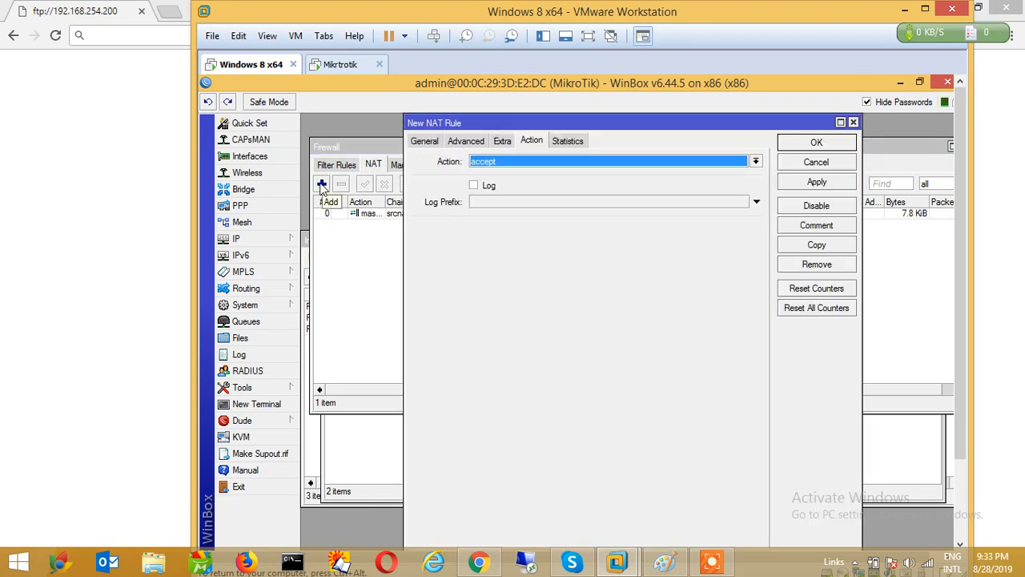
left_click(422, 143)
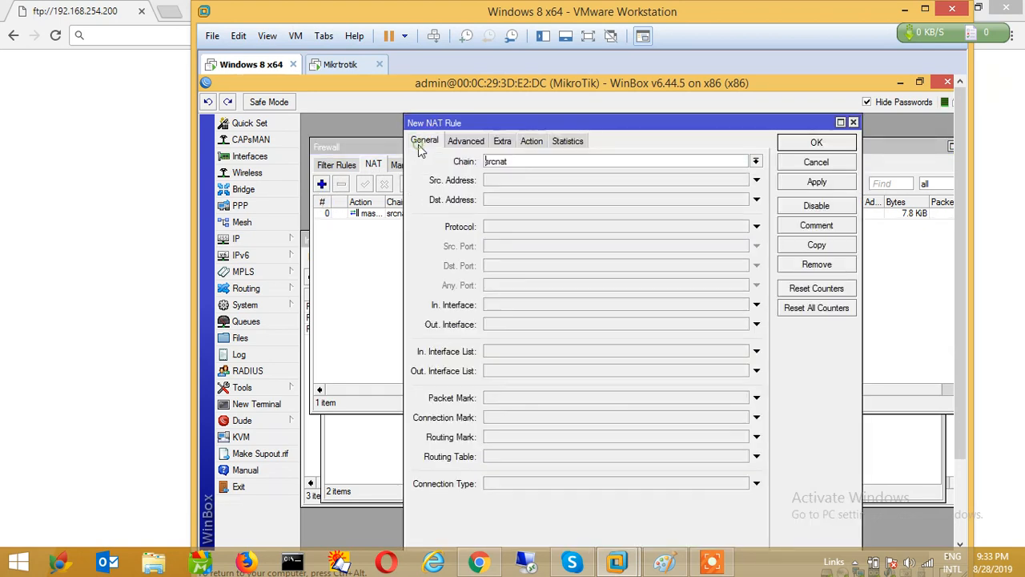
left_click(531, 161)
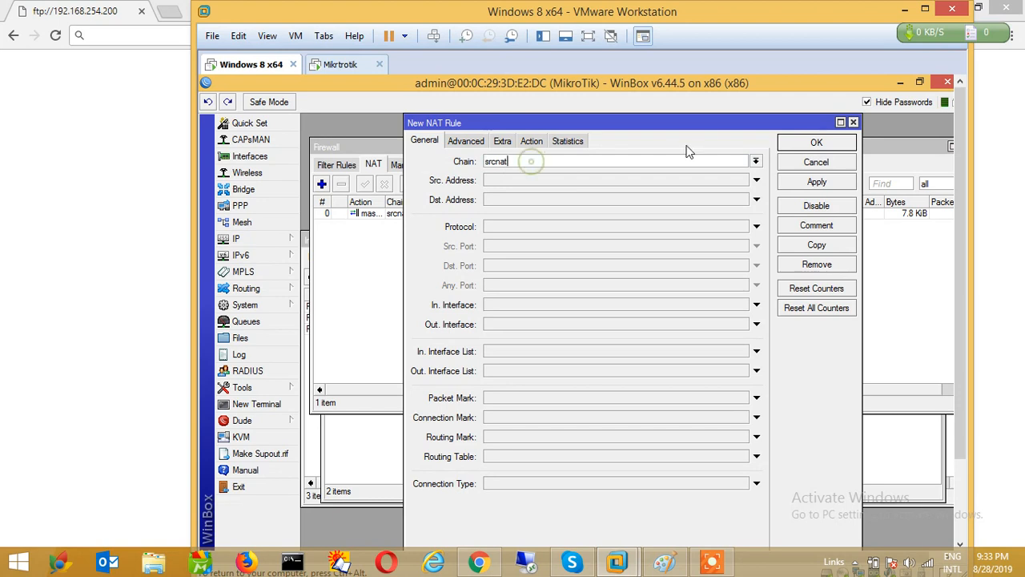
left_click(757, 161)
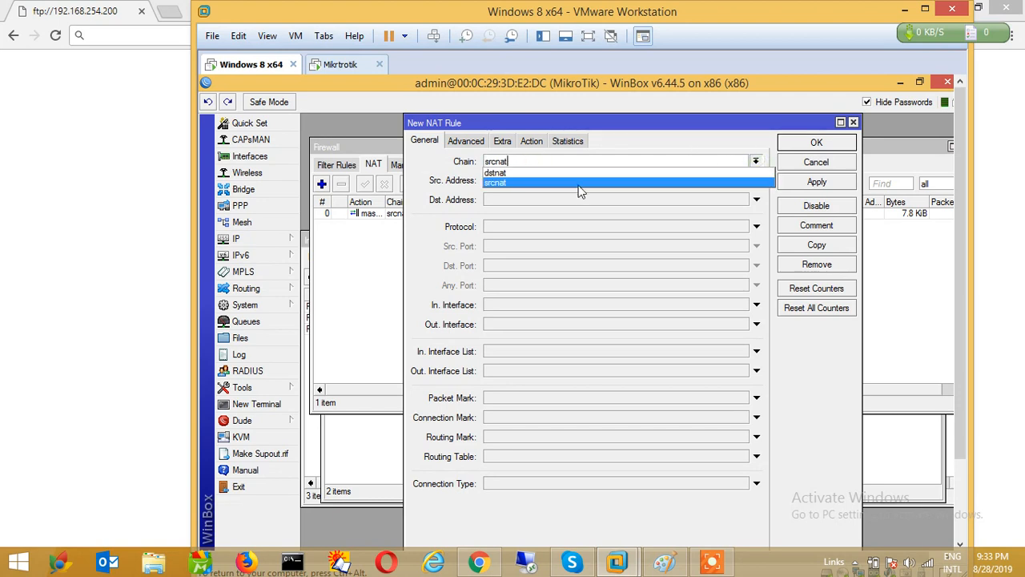
left_click(509, 183)
left_click(492, 201)
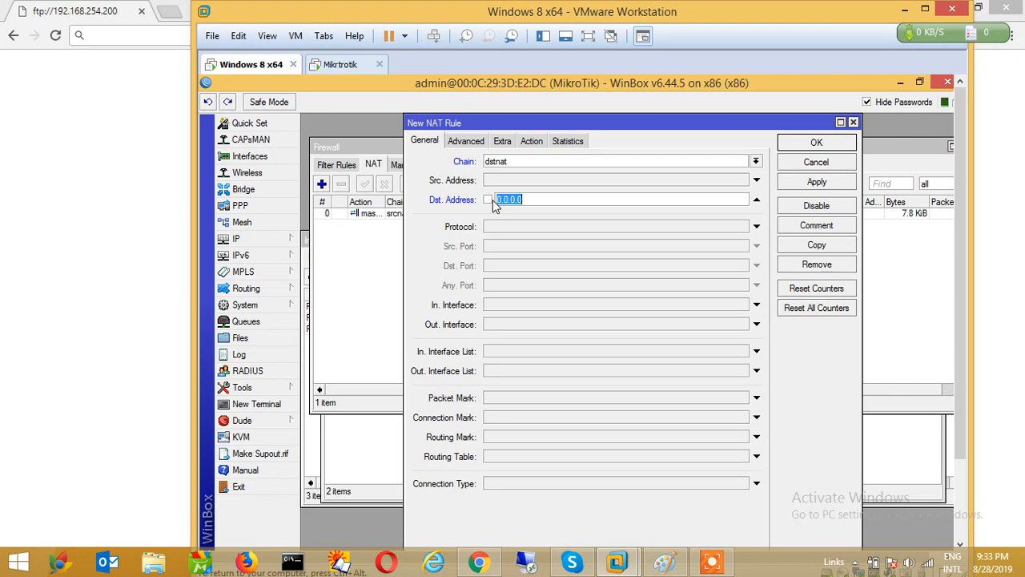
type("192.168.254.")
type("200")
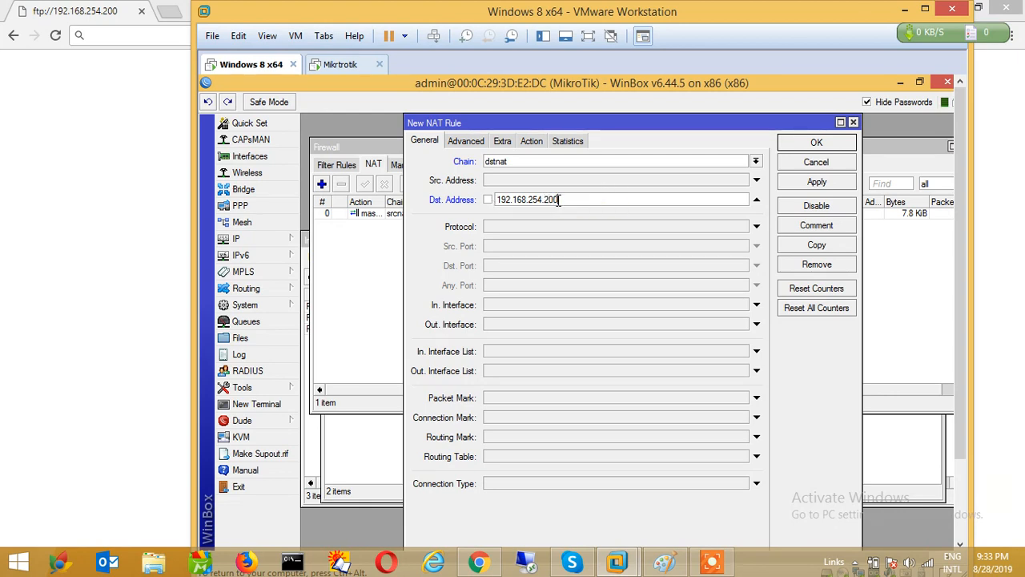
double_click(559, 199)
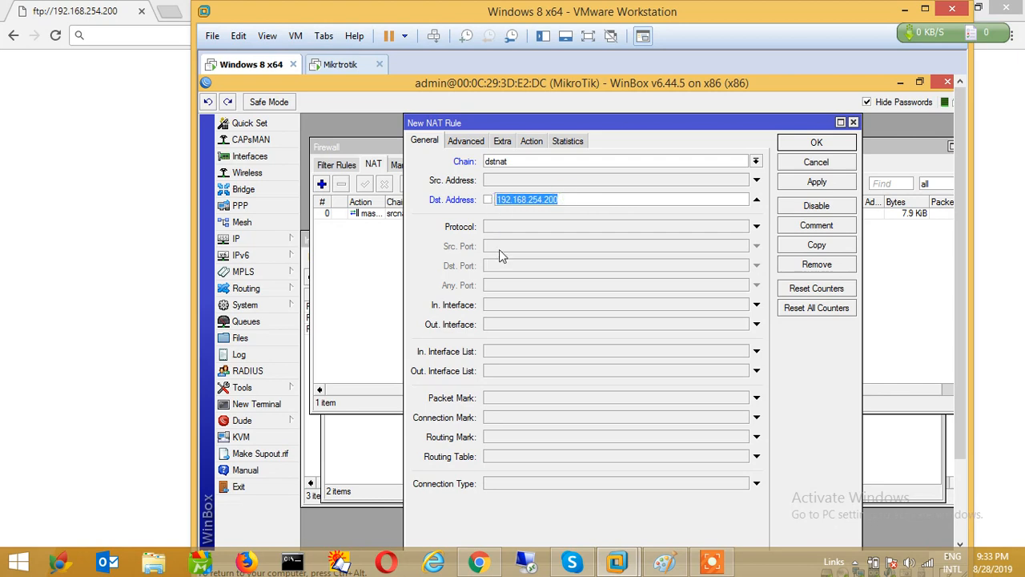
Step: Match the new rule to protocol 6 (tcp), destination port 21 and incoming interface ether1
left_click(499, 226)
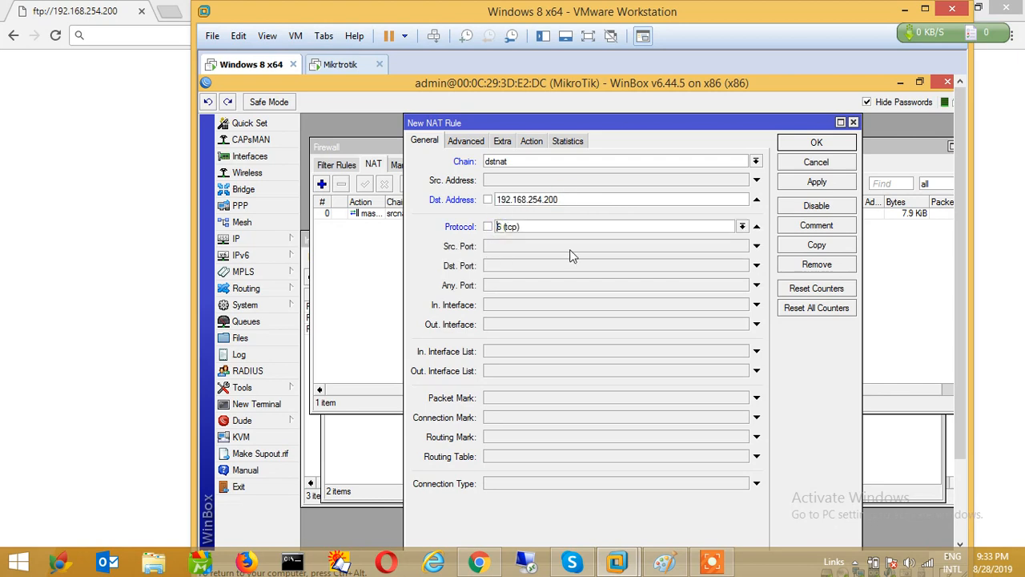
left_click(500, 266)
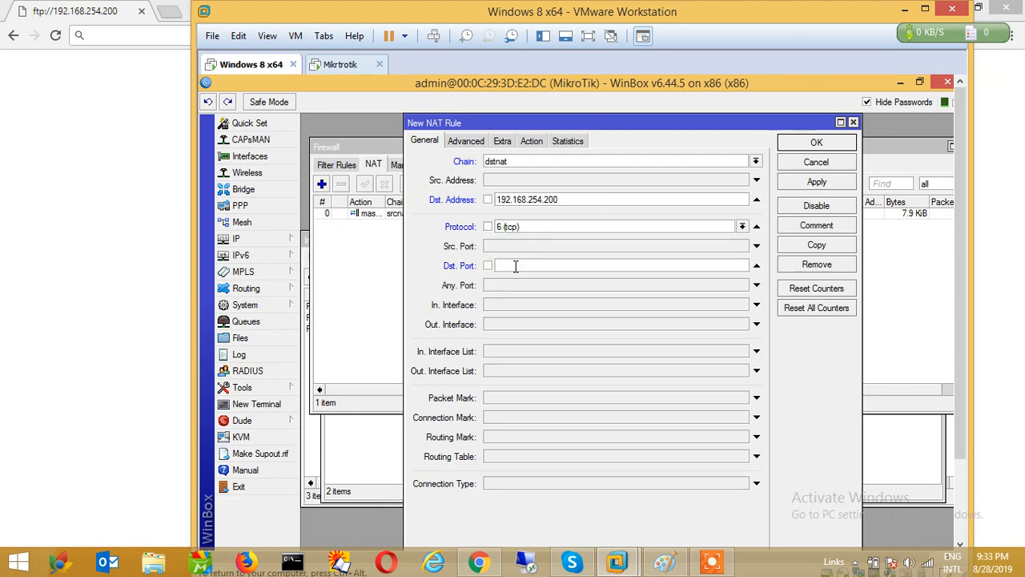
type("21")
left_click(517, 309)
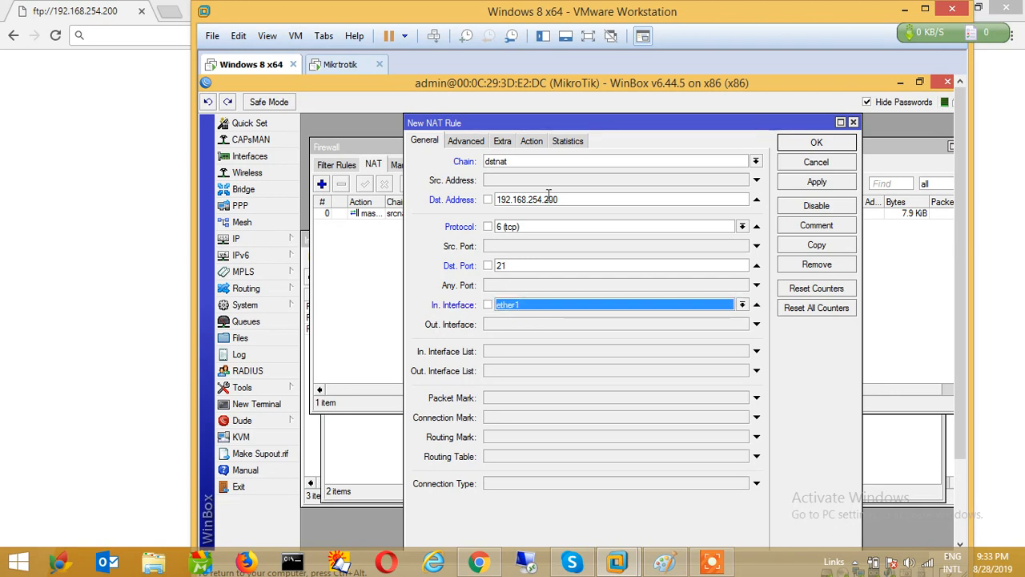
Step: Set the rule's action to dst-nat with target port 21 and try to apply it with target address 192,168,20.253
left_click(534, 141)
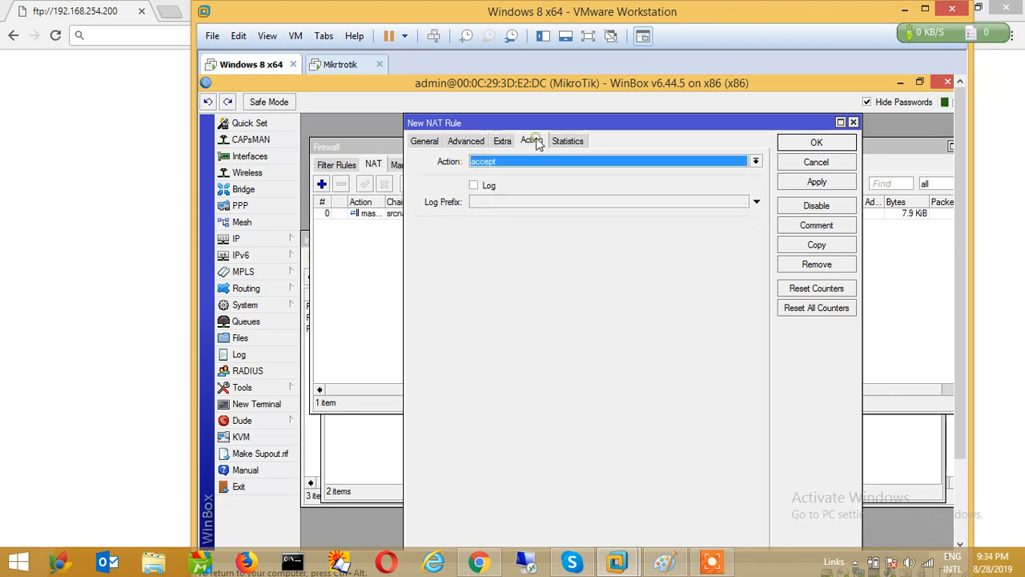
left_click(501, 162)
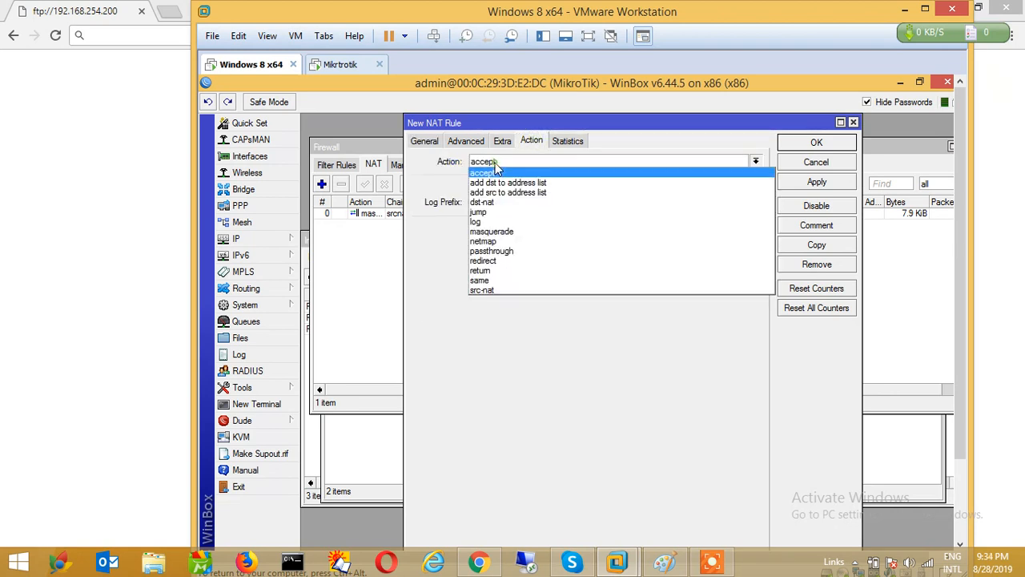
left_click(492, 204)
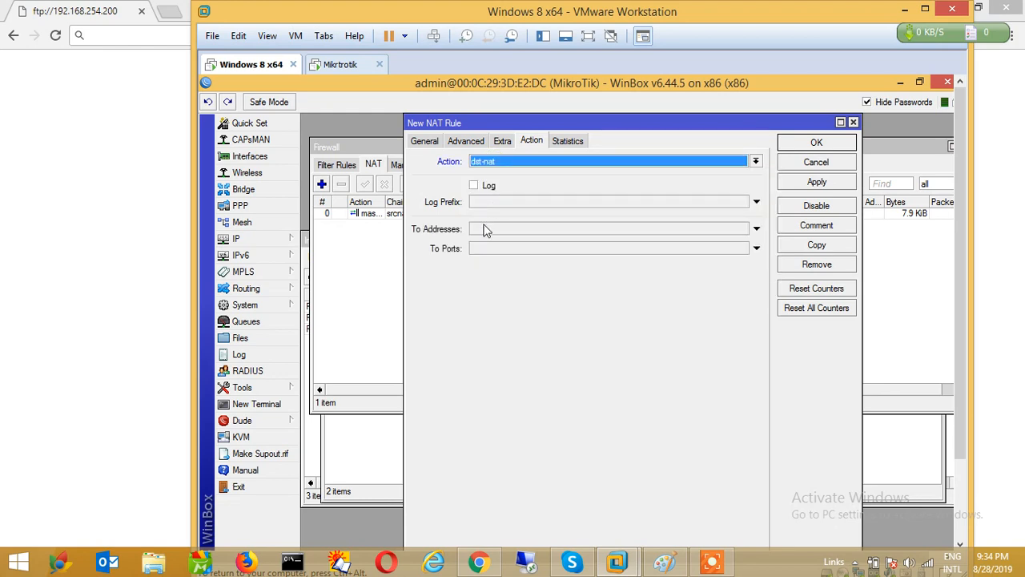
left_click(485, 229)
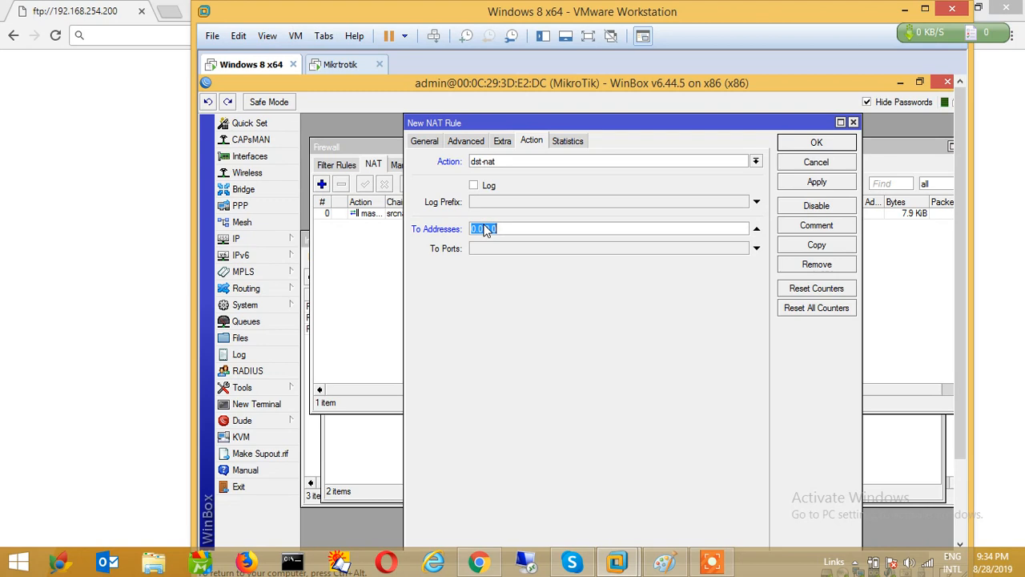
type("19")
type("2.16")
type("8.254")
key("BackSpace")
key("BackSpace")
type("20.253")
left_click(496, 250)
type("21")
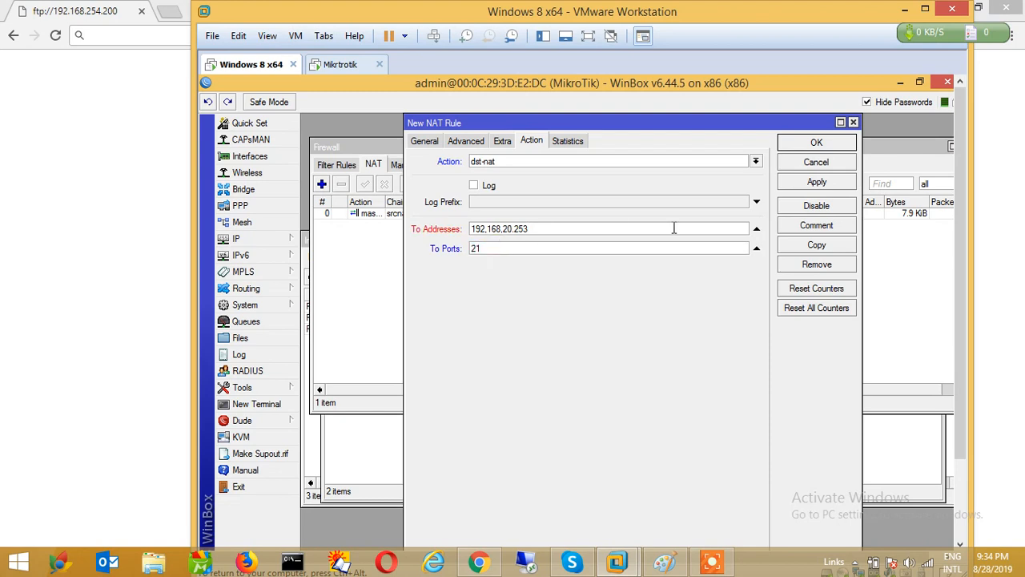
left_click(809, 184)
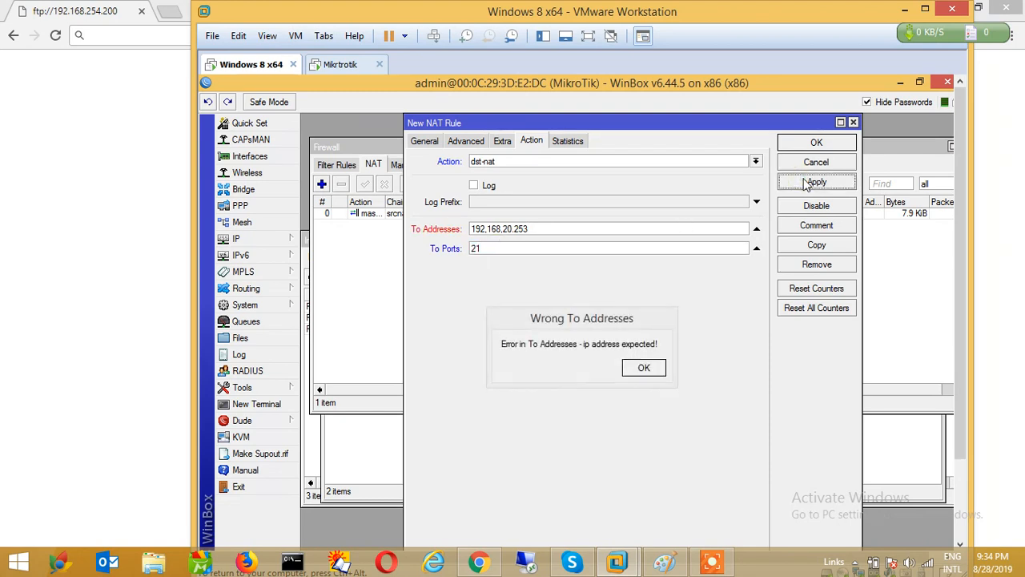
left_click(645, 368)
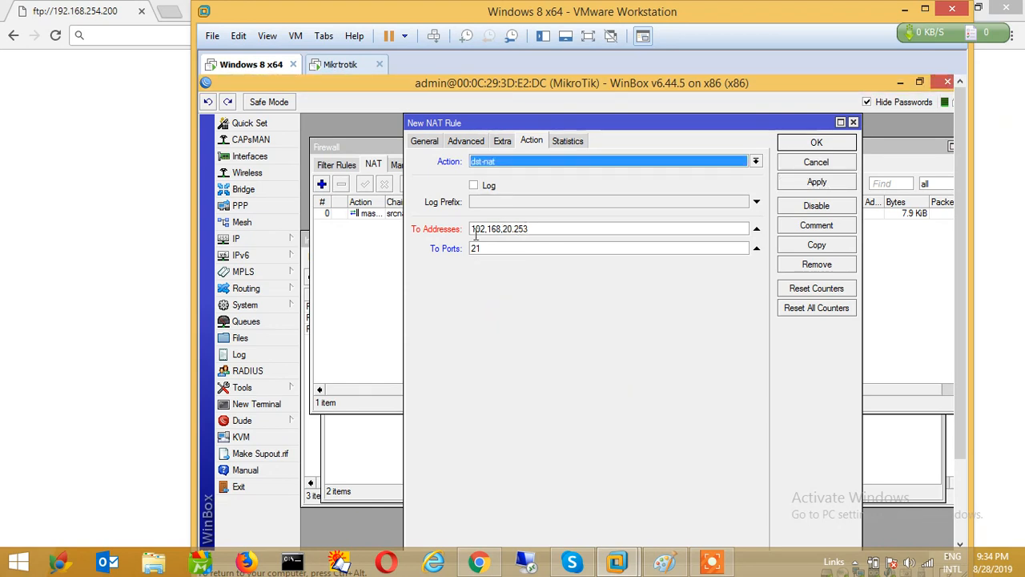
Step: Correct the rule's target address to 192.168.20.253 and save the NAT rule
left_click(535, 229)
key("BackSpace")
key("BackSpace")
key("BackSpace")
key("BackSpace")
key("BackSpace")
key("BackSpace")
key("BackSpace")
key("BackSpace")
key("BackSpace")
key("BackSpace")
key("BackSpace")
key("BackSpace")
key("BackSpace")
key("BackSpace")
key("BackSpace")
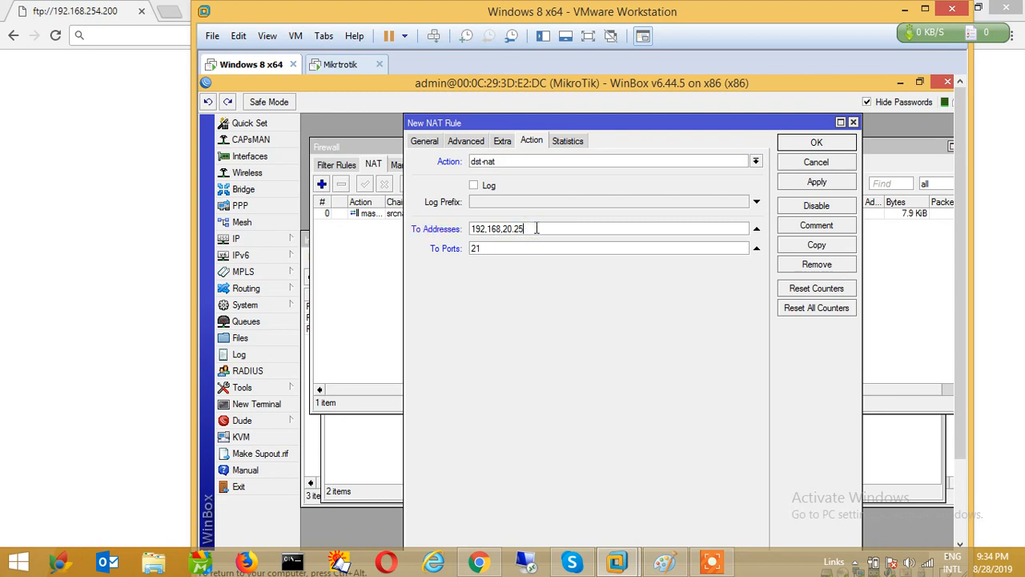
type("192.168.20.253")
left_click(801, 183)
left_click(802, 142)
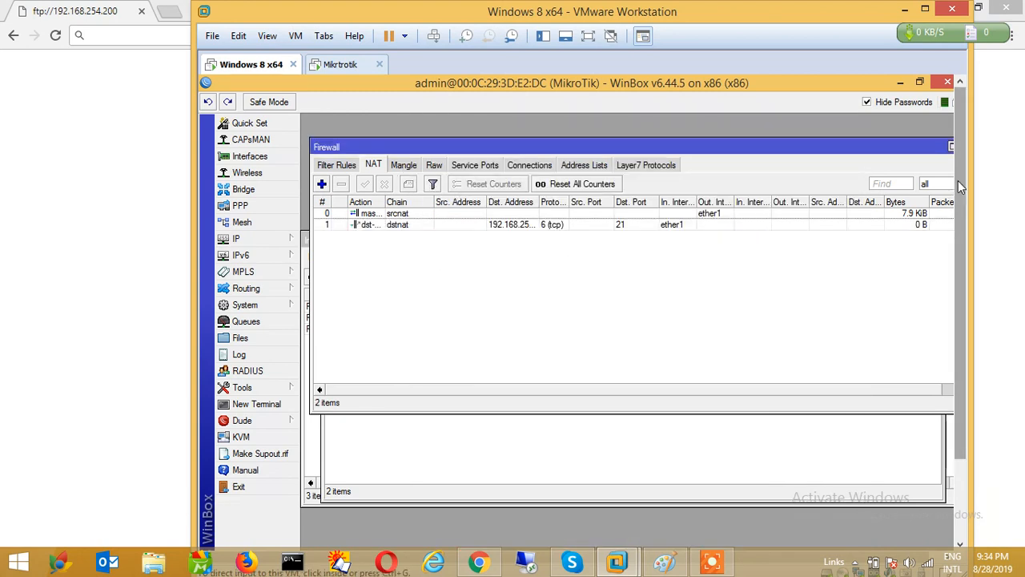
Step: Minimize the virtual machine window and load ftp://192.168.254.200 in the Chrome browser on the host
left_click_drag(961, 185, 961, 253)
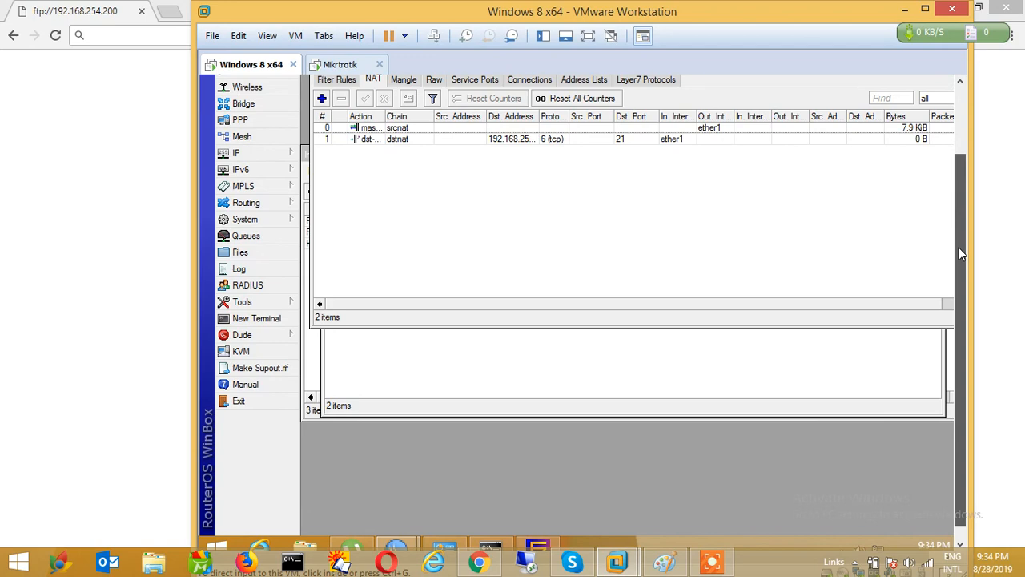
left_click(902, 15)
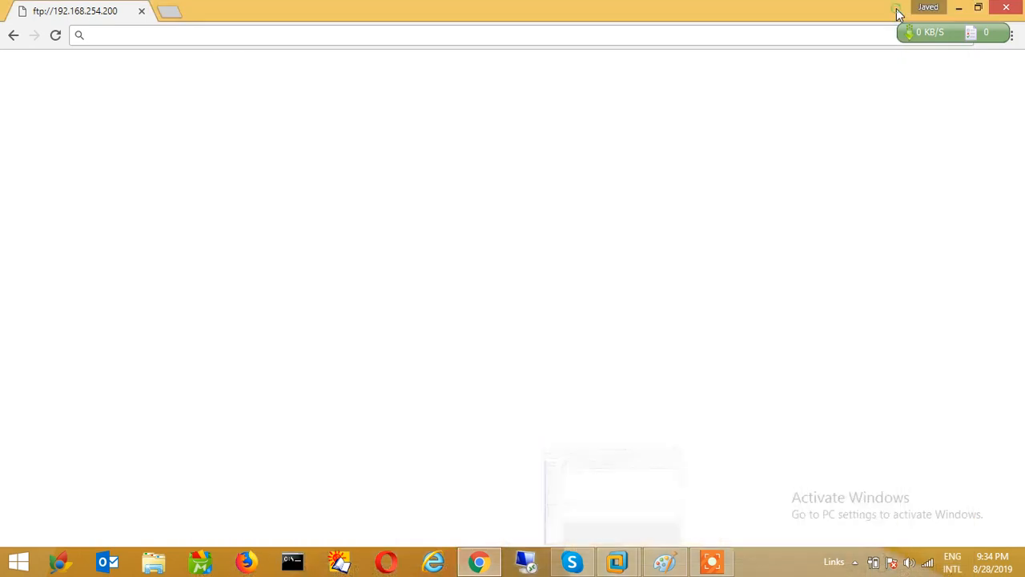
left_click(172, 35)
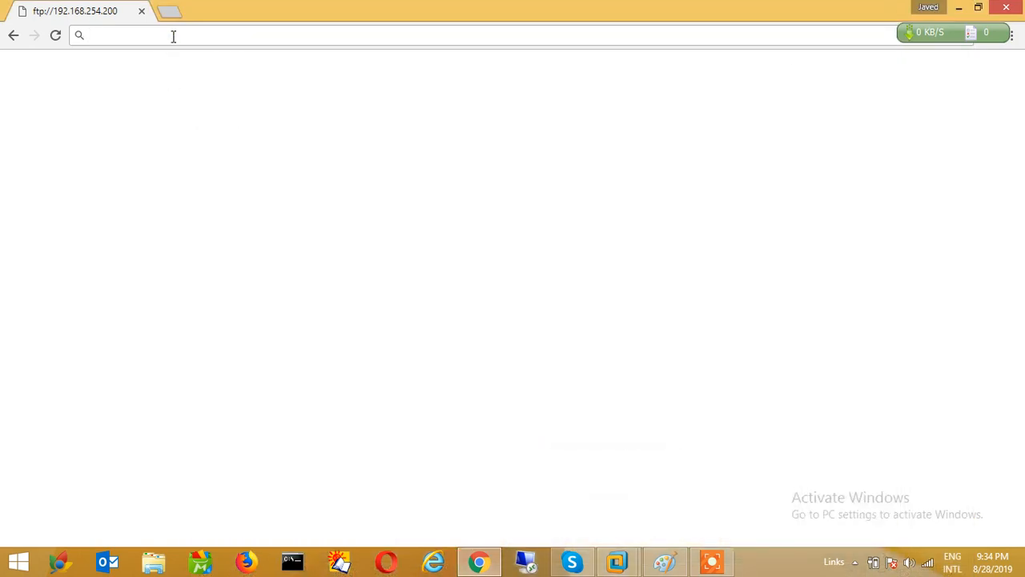
type("ftp://192.168.254.240")
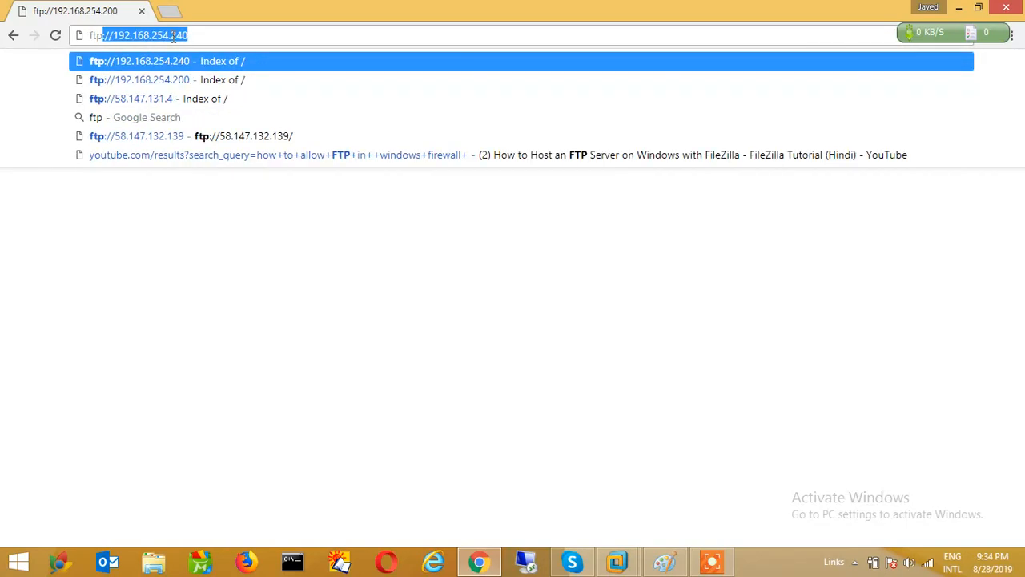
left_click(171, 79)
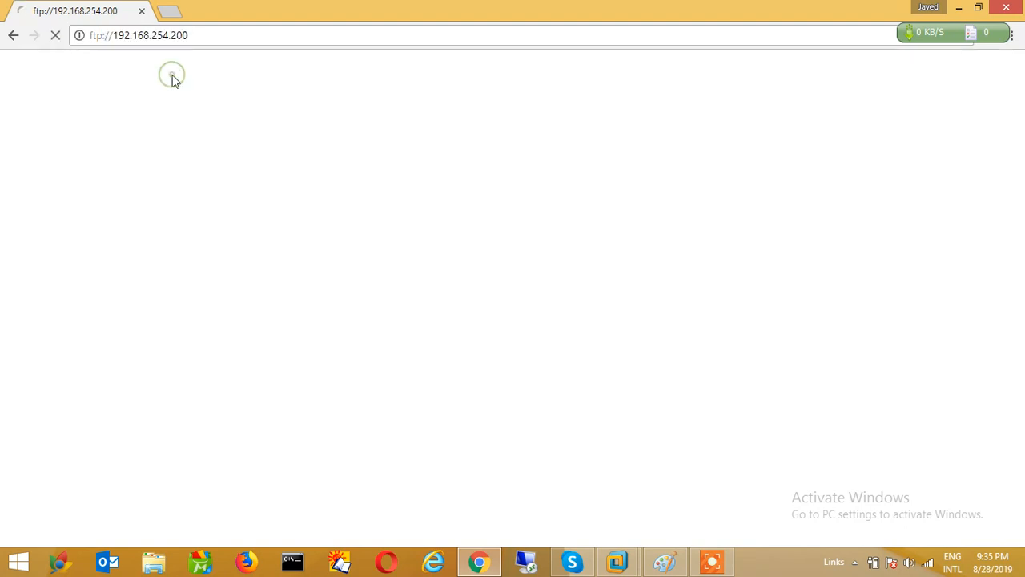
left_click(219, 38)
left_click(202, 37)
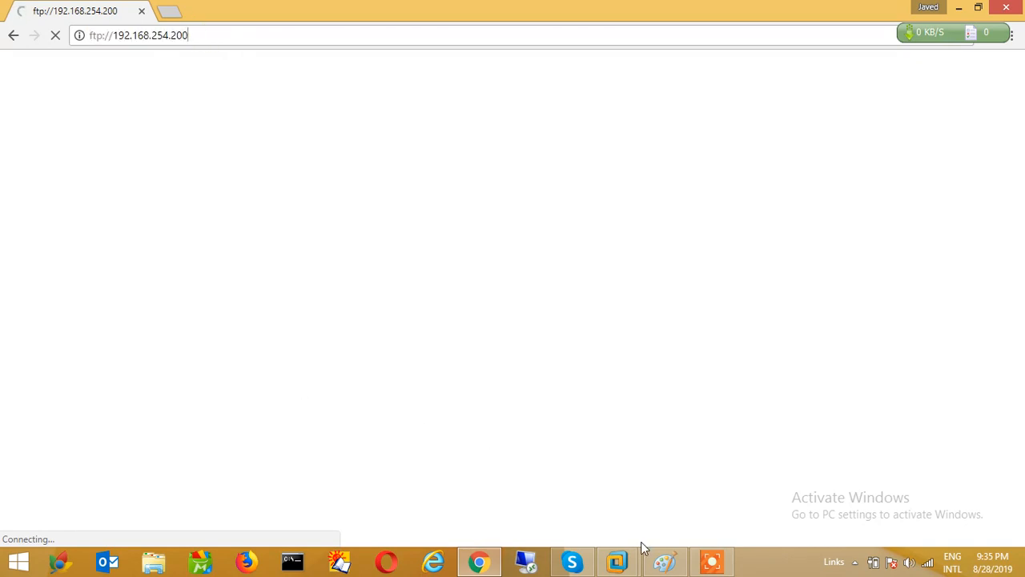
Step: Open a Command Prompt on the host and start a continuous ping to 192.168.254.200
left_click(293, 564)
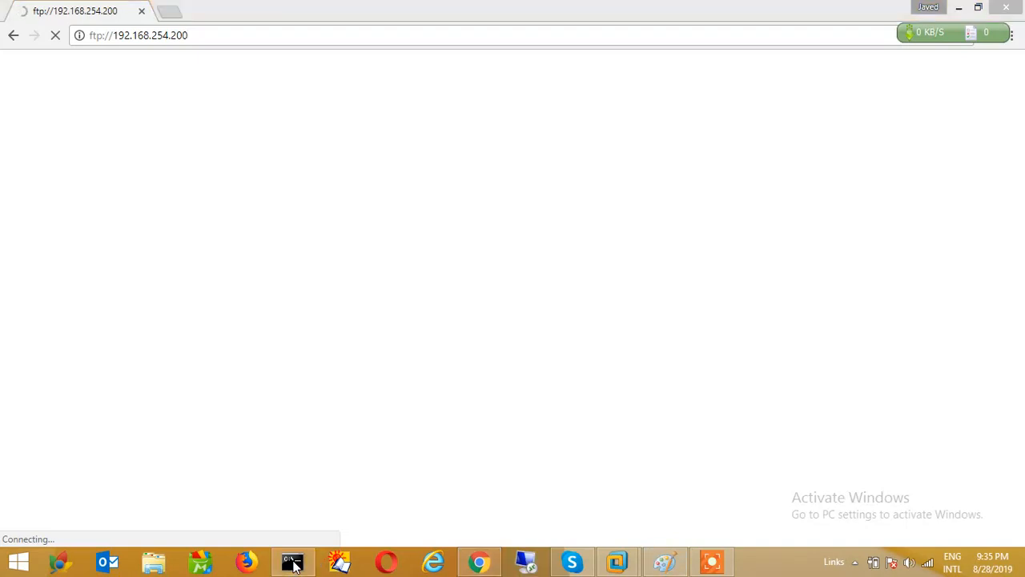
type("pi")
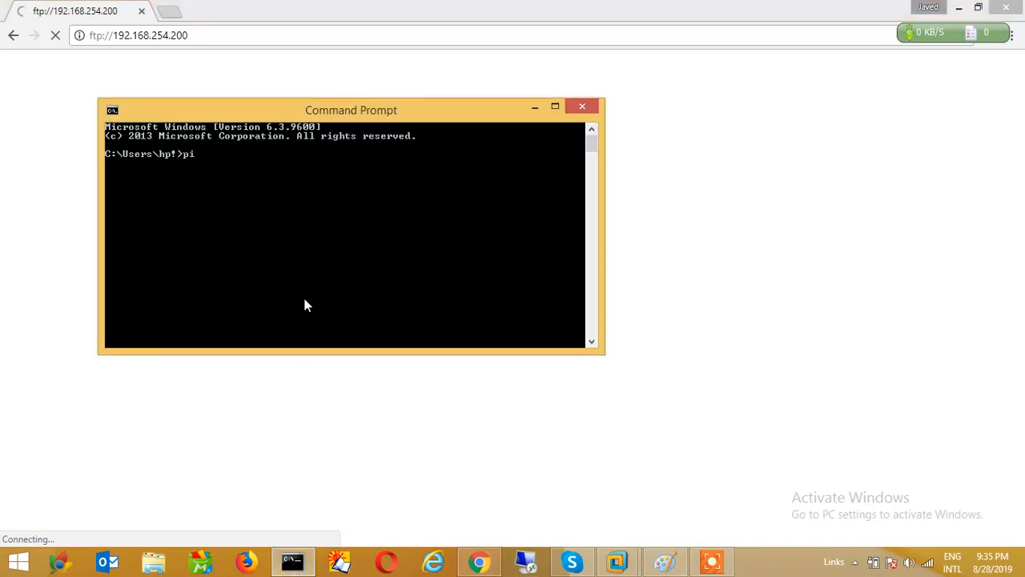
type("ng 192.168.254.200 -")
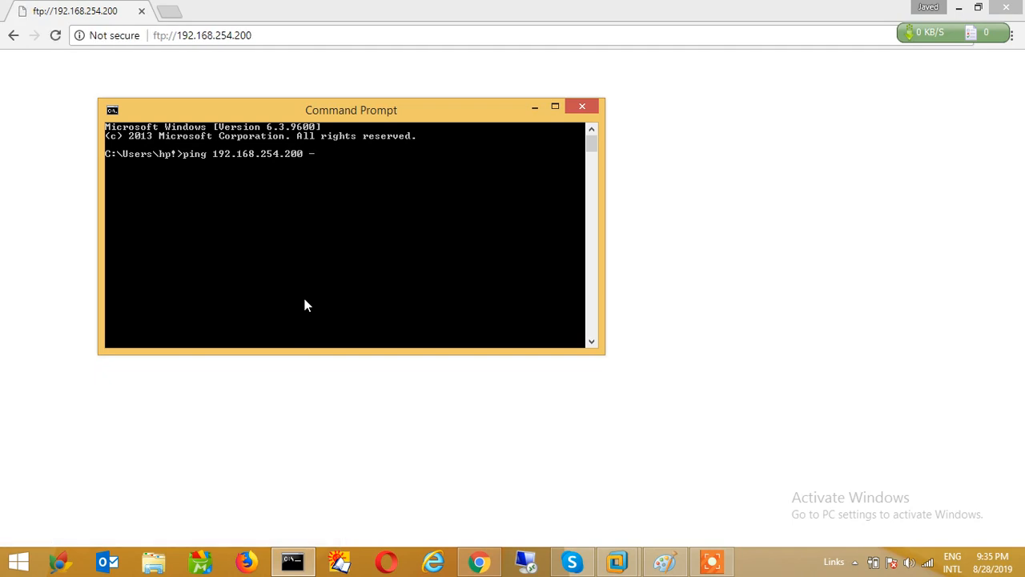
type("t")
key("Return")
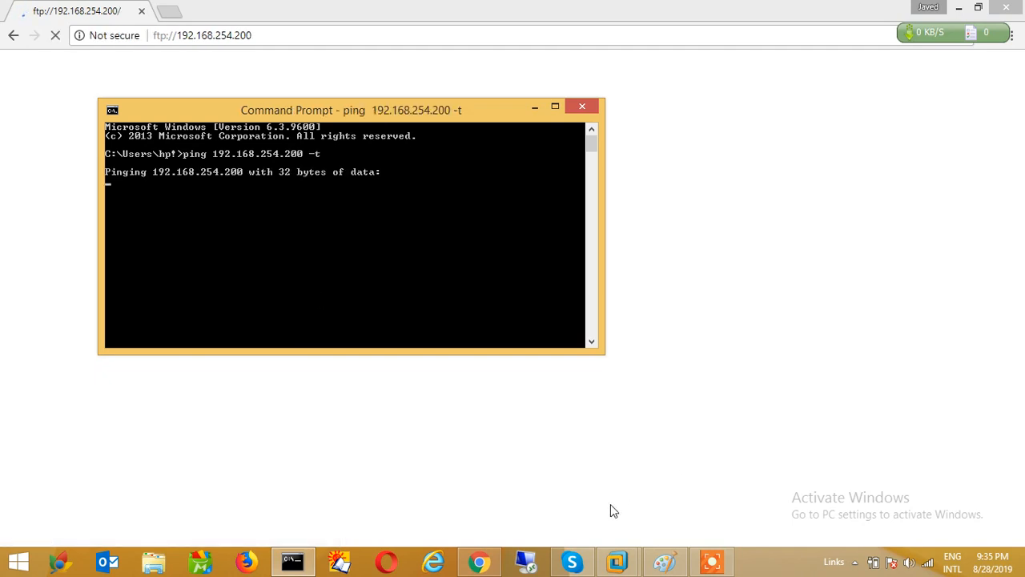
Step: Switch to the Windows 8 x64 virtual machine and open the router's IP address list
mouse_move(617, 564)
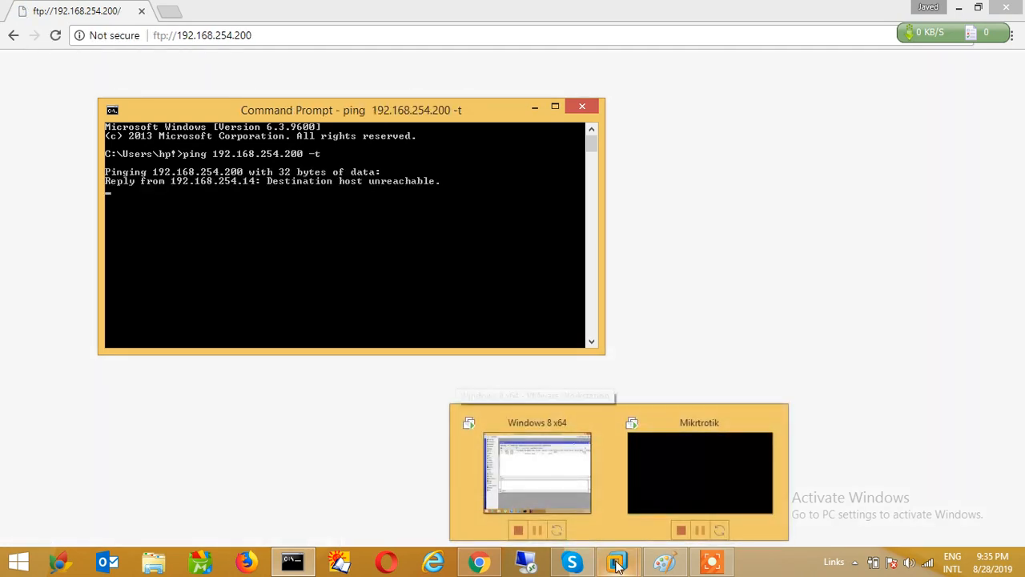
left_click(553, 489)
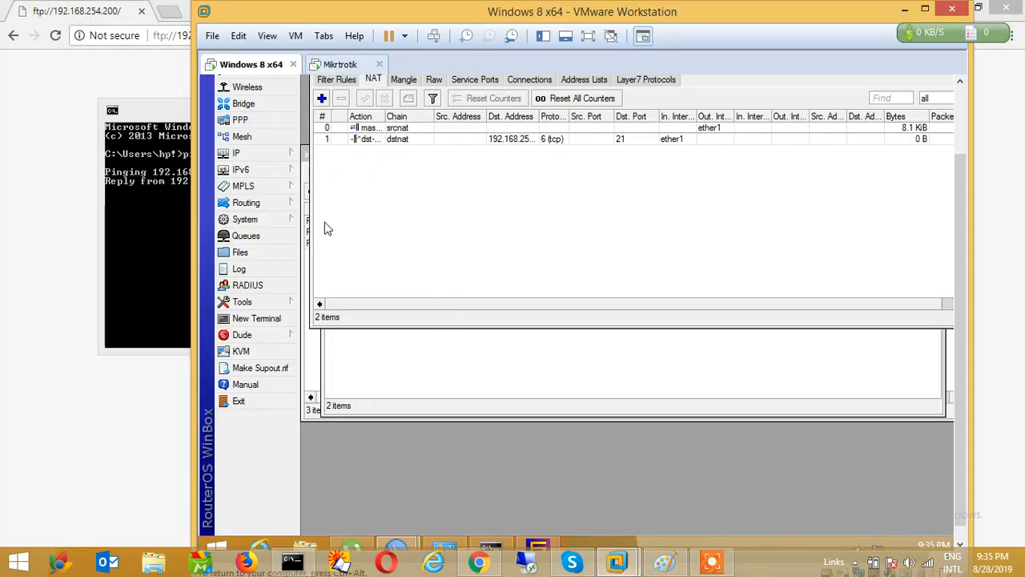
left_click(249, 153)
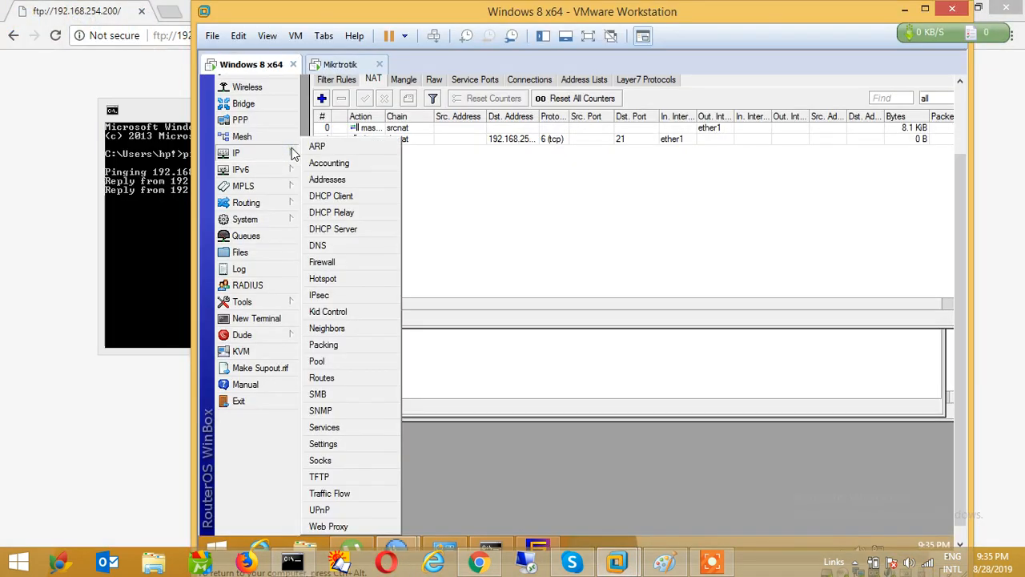
left_click(329, 180)
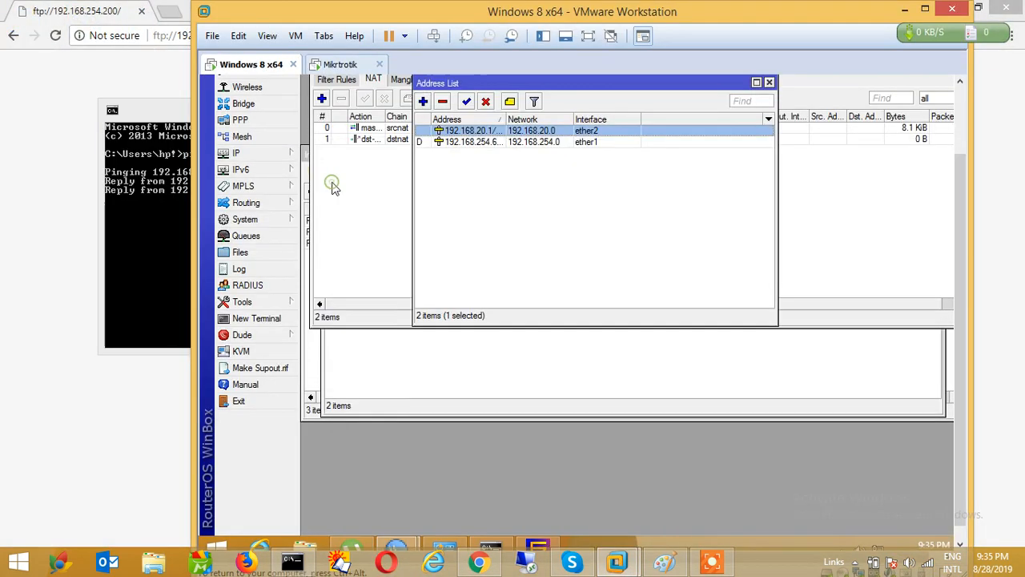
Step: Add the IP address 192.168.254.200 on interface ether1 and save it
left_click(423, 102)
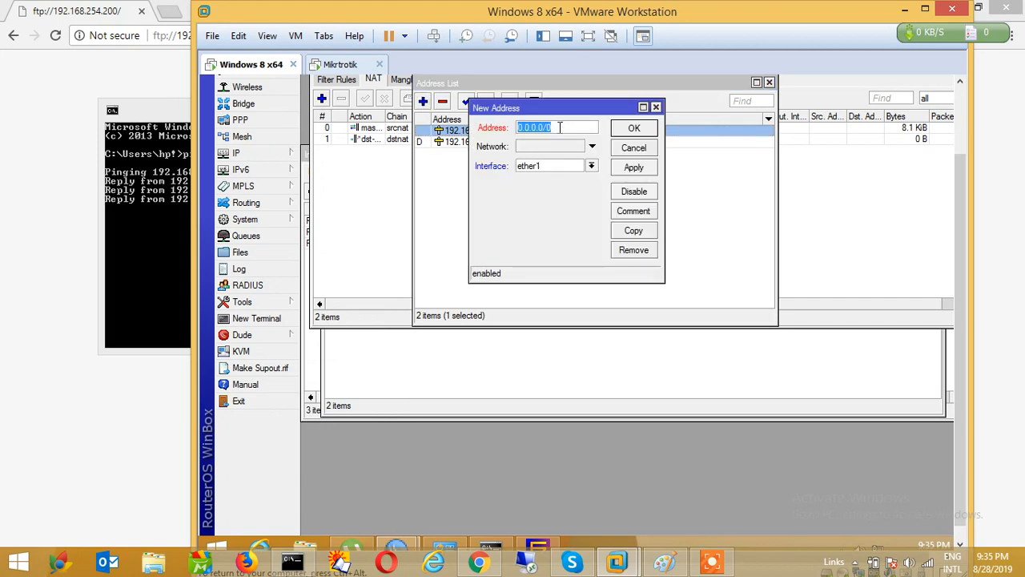
type("192.168")
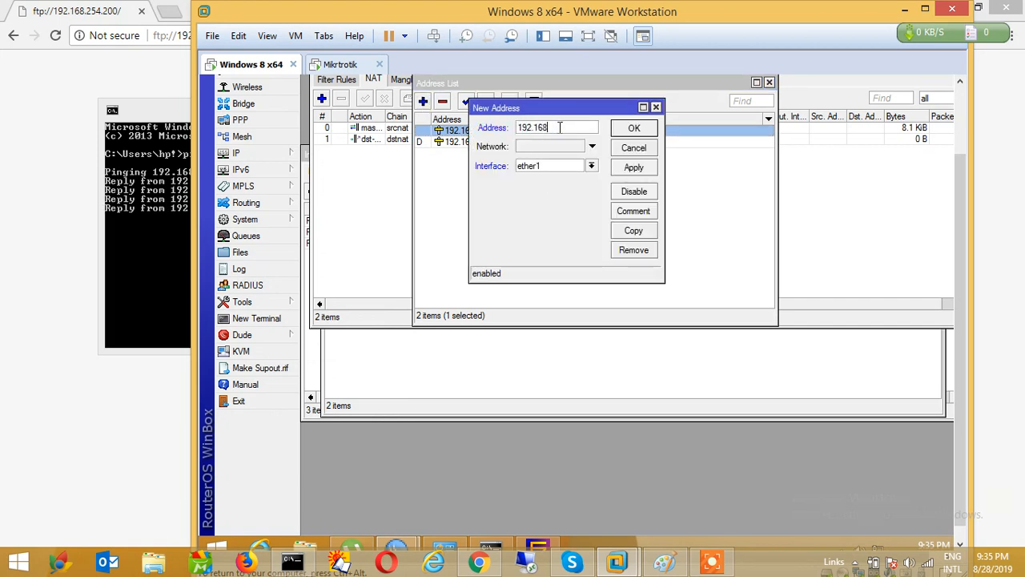
type(".")
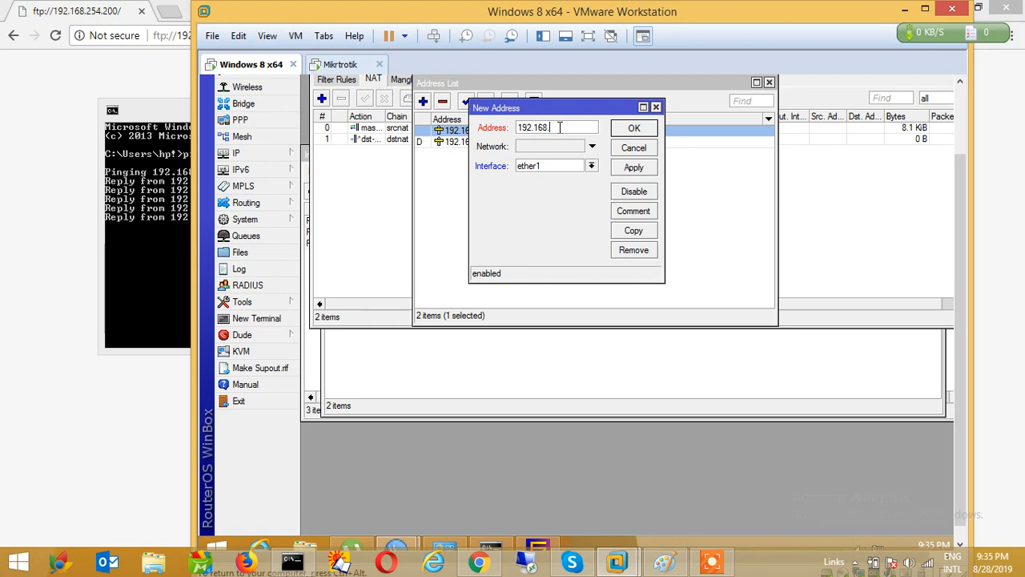
type("254.200")
left_click(639, 169)
left_click(619, 125)
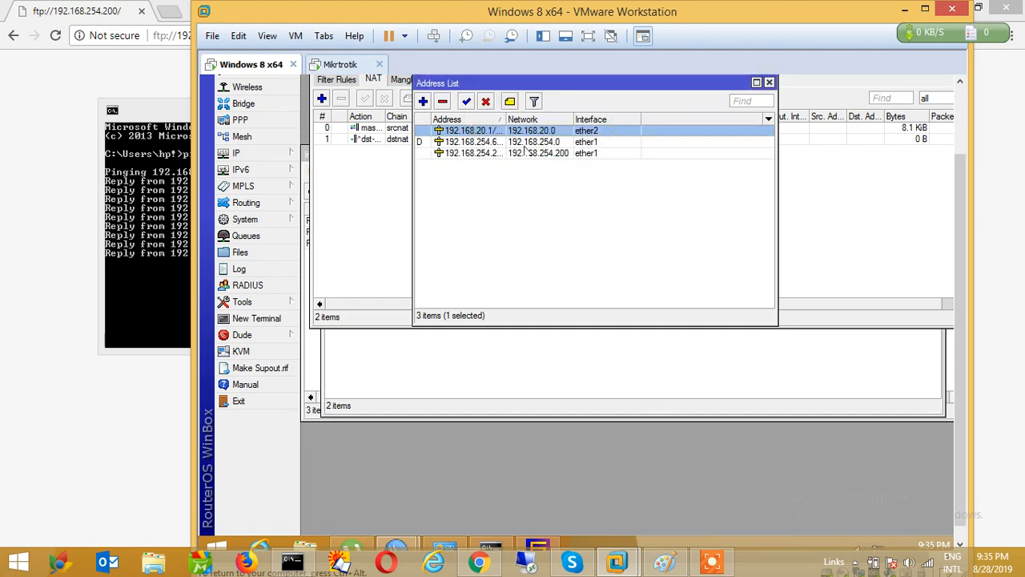
Step: Check the running ping on the host, and load ftp://192.168.254.200 again in Chrome
left_click(132, 293)
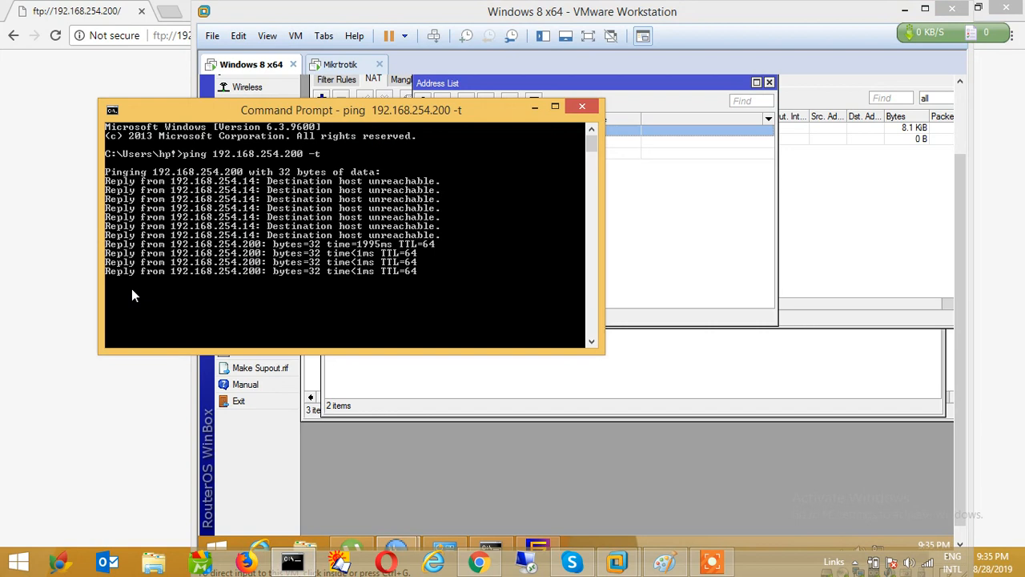
left_click(45, 208)
left_click(259, 34)
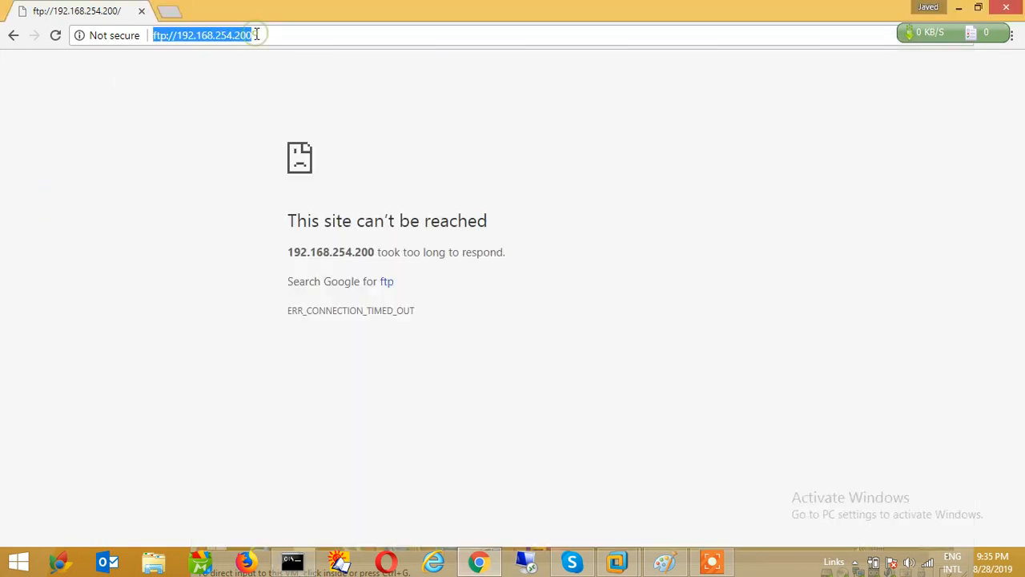
key("Return")
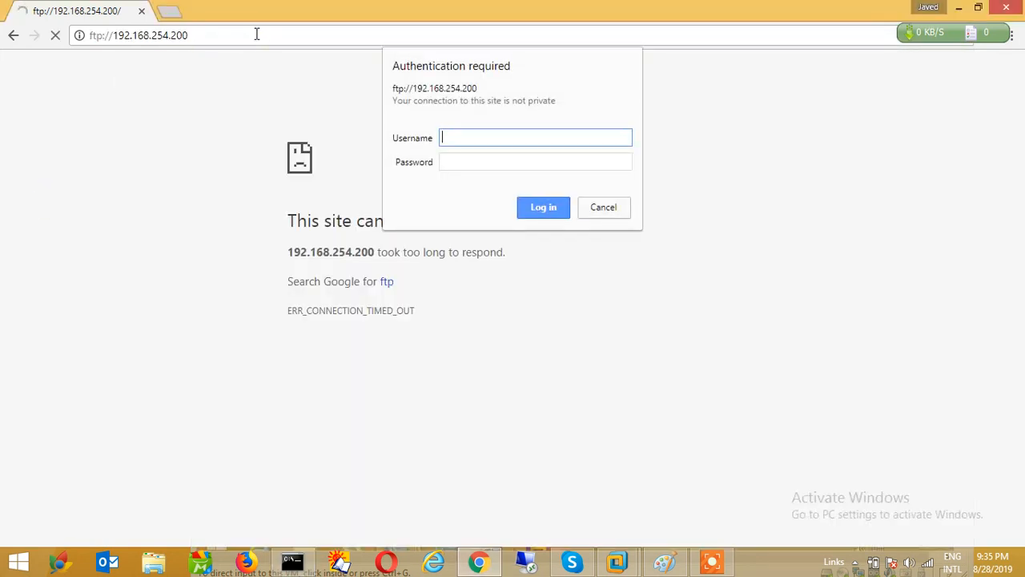
Step: Try to log in to the FTP site with the account's username and password
type("javed")
key("Tab")
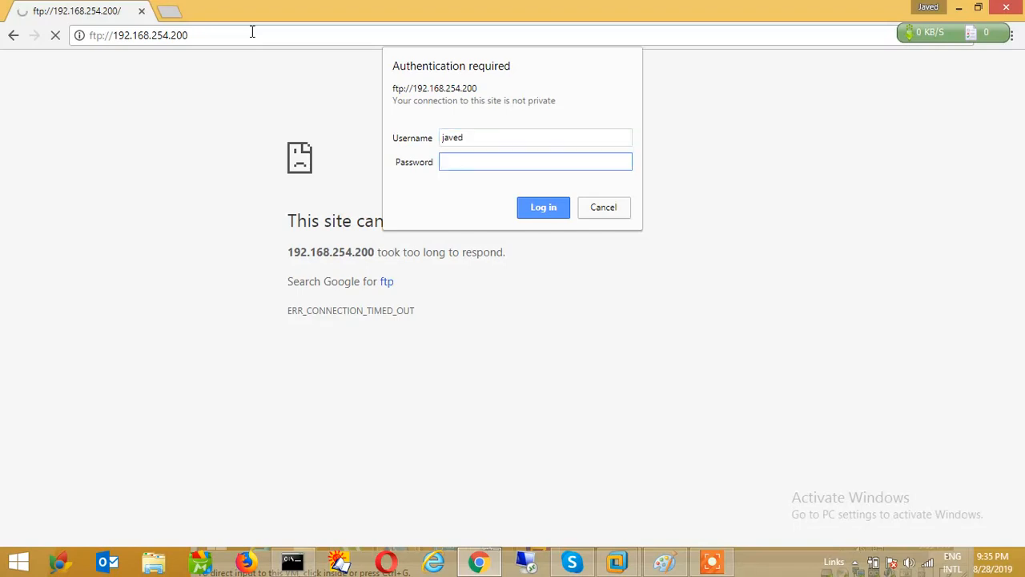
type("•••")
key("Return")
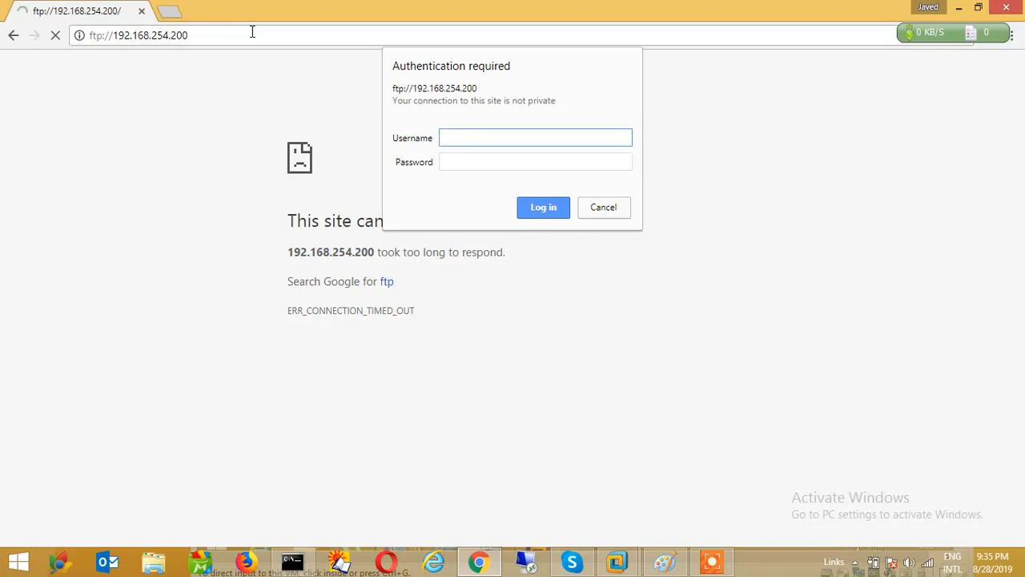
Step: Re-enter the FTP username and password to log in, and open New folder in the directory index
type("javed")
key("Tab")
type("•••••")
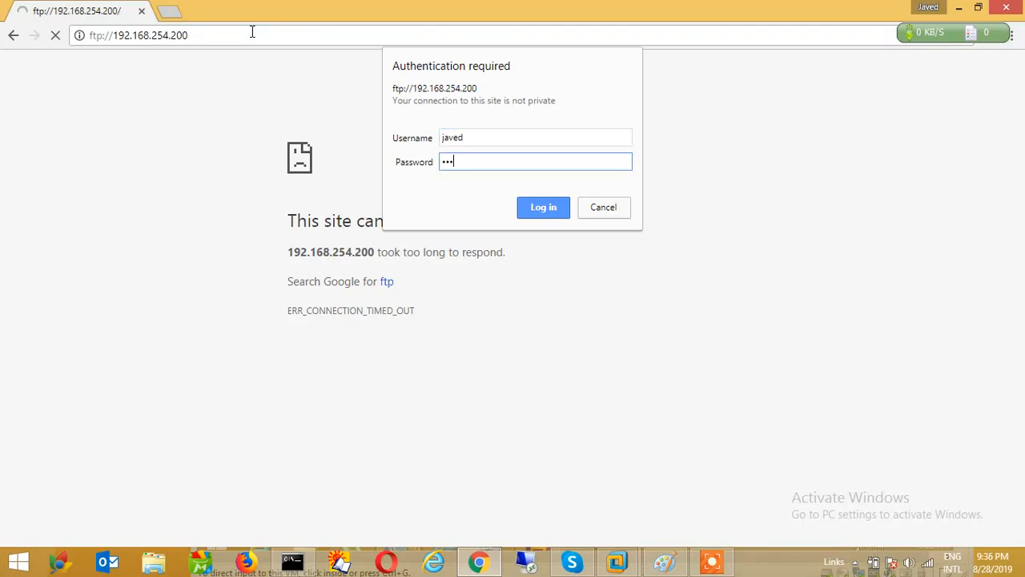
key("Return")
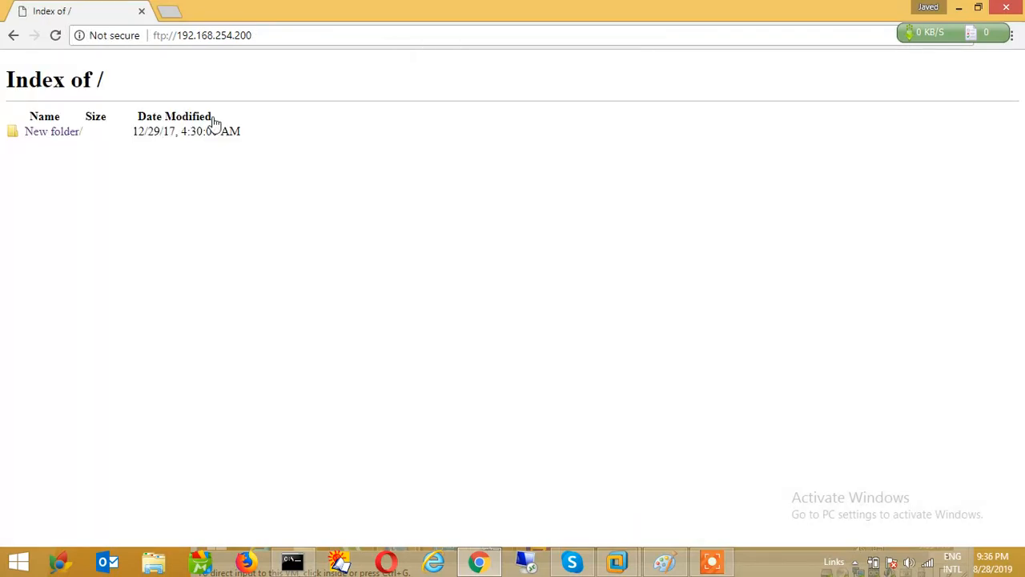
left_click(55, 133)
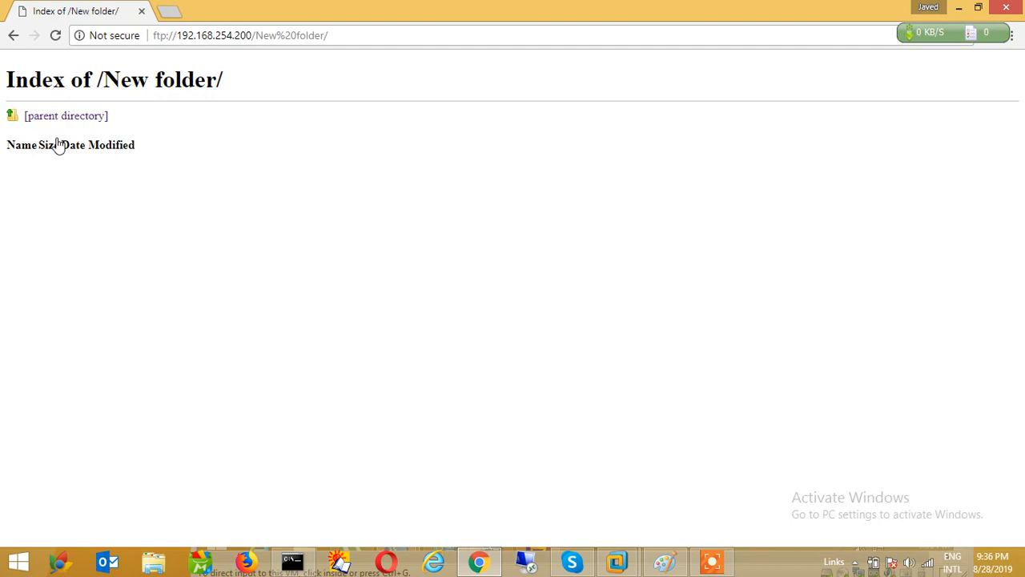
Step: Minimize Chrome, move the router's Address List window clear of the NAT rules, and review the addresses and the running ping
left_click(959, 8)
mouse_move(623, 565)
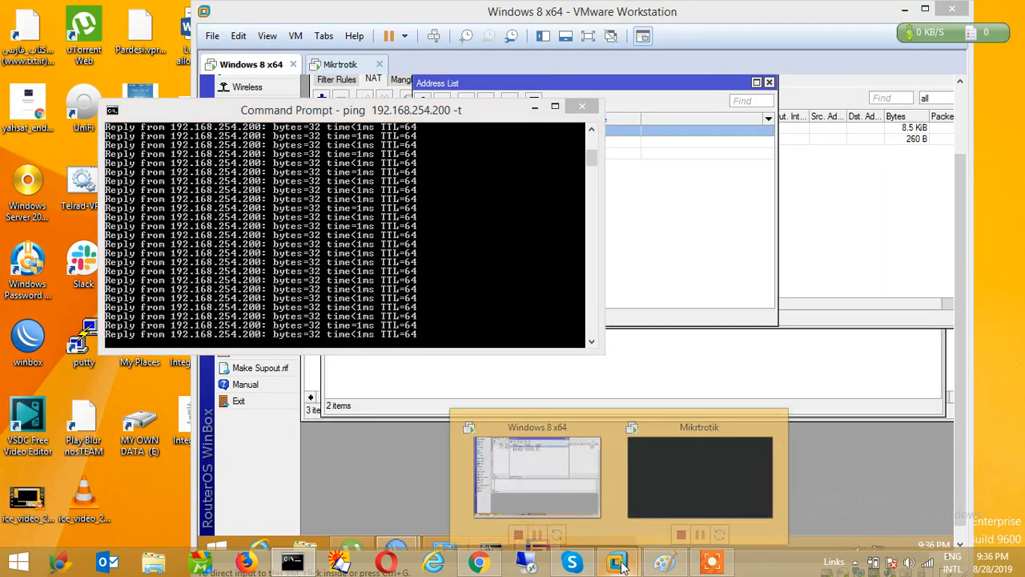
left_click(570, 480)
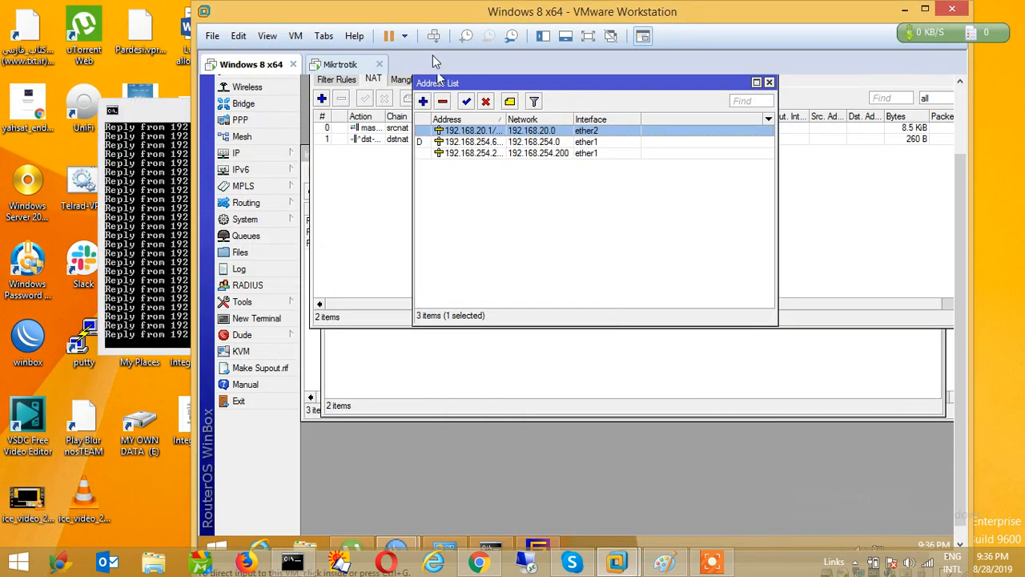
left_click_drag(450, 83, 384, 142)
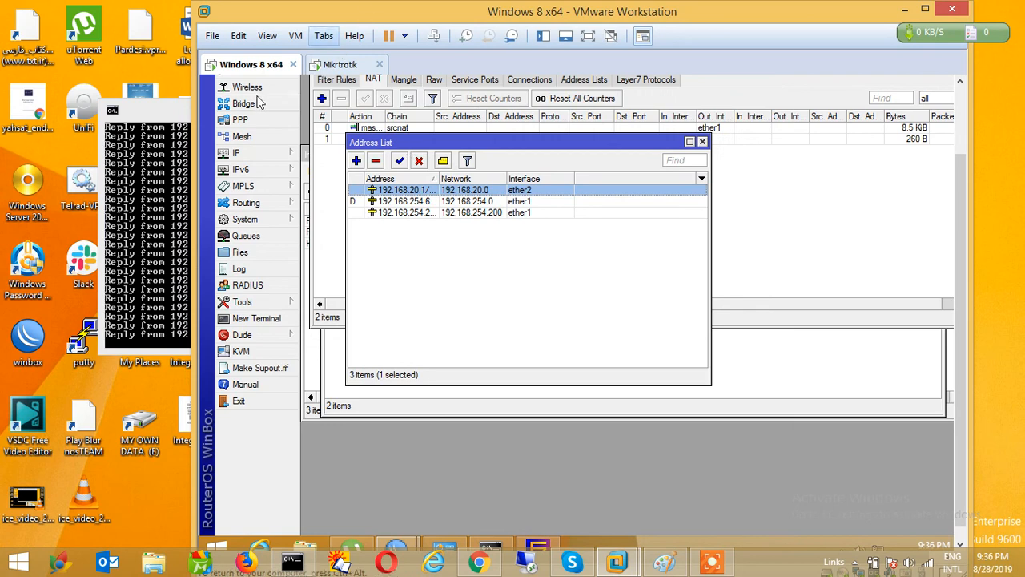
left_click(152, 280)
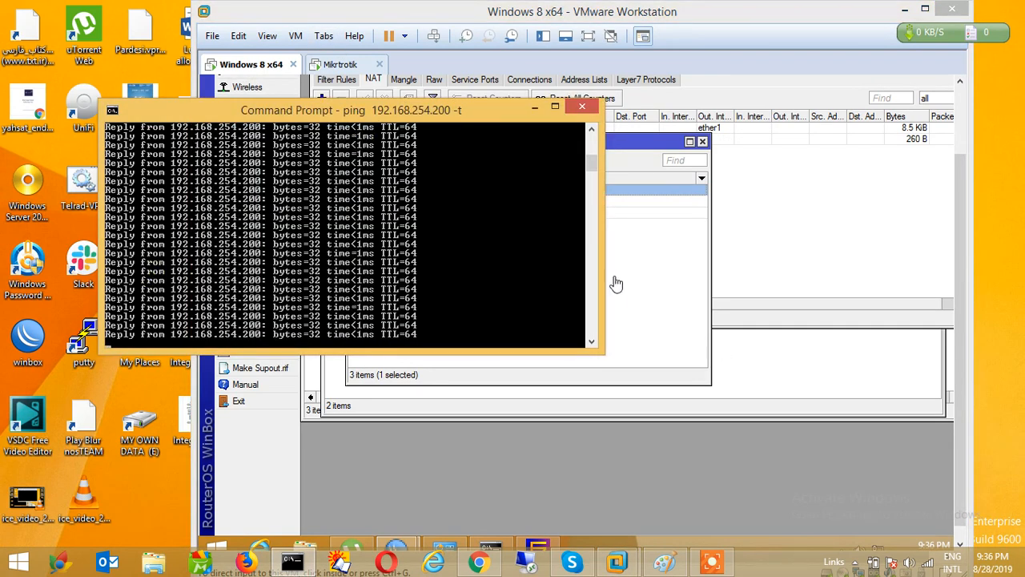
left_click(662, 281)
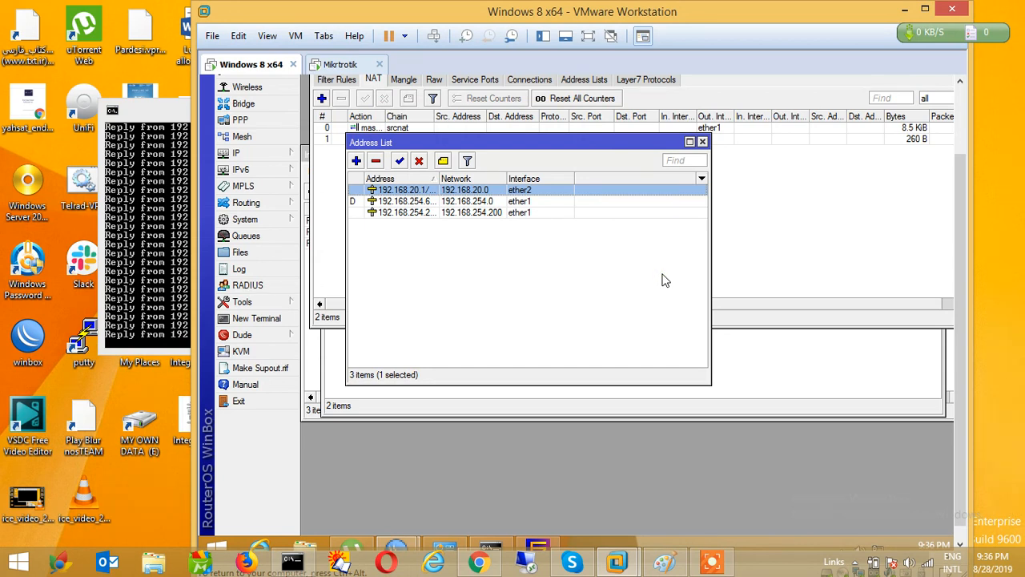